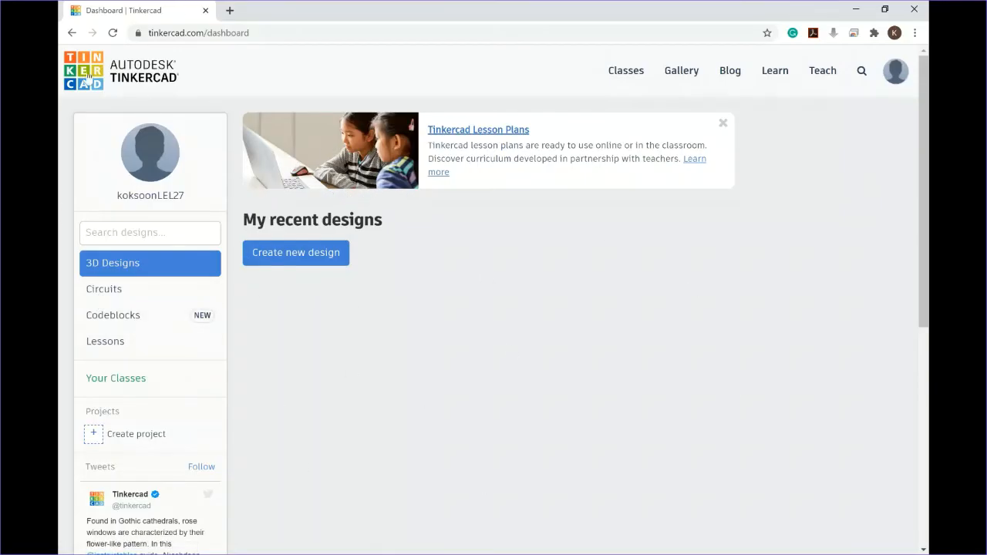
Step: Create a new circuit design and place a resistor and an LED side by side in the upper part of the workspace
click(104, 291)
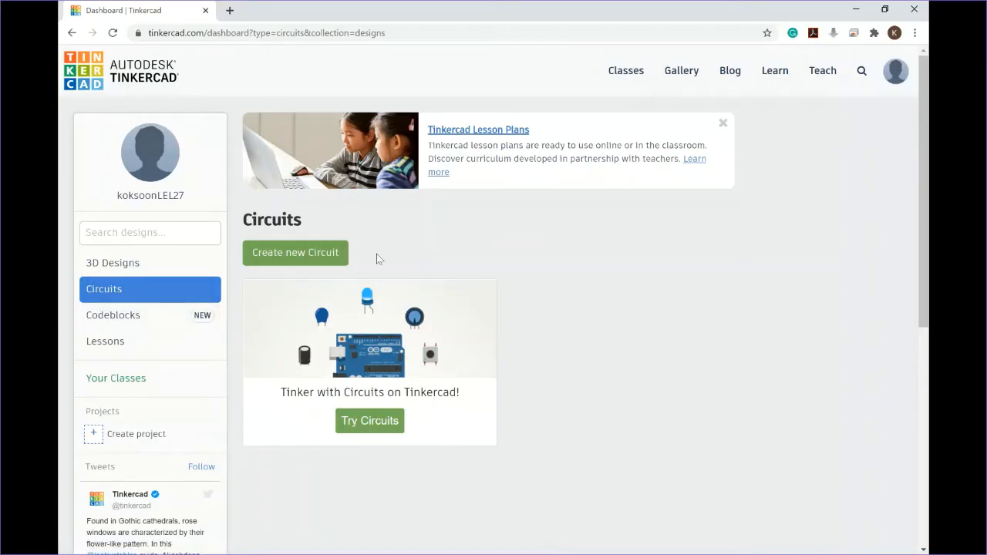
click(276, 261)
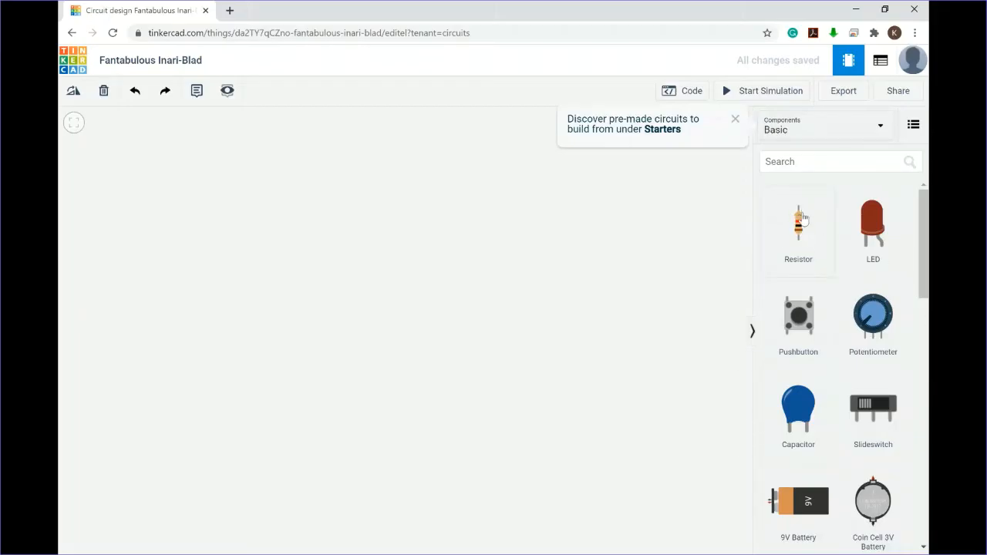
drag(802, 219, 525, 175)
drag(872, 223, 581, 186)
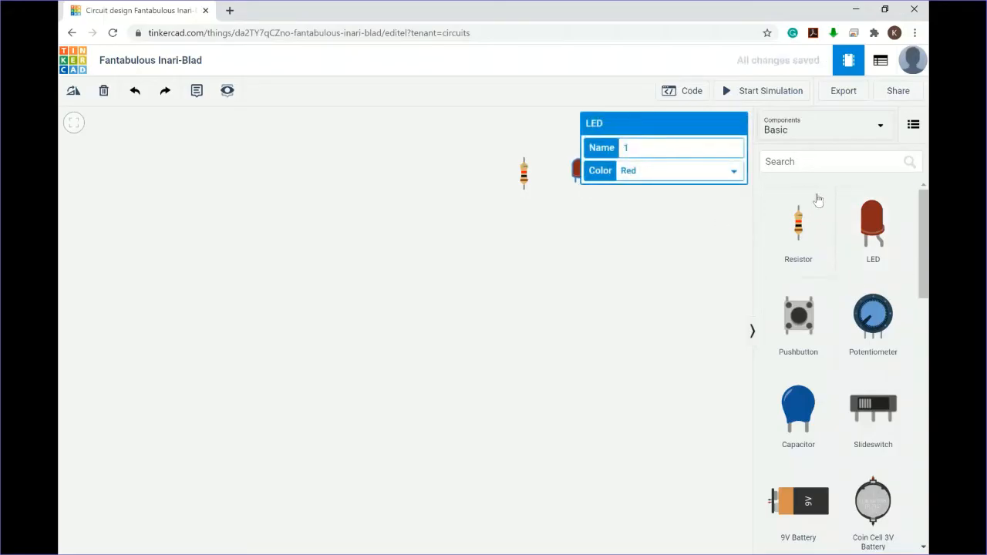
Step: Find the full-size breadboard by searching for "bread" and place it below the resistor and LED
click(818, 161)
text(br)
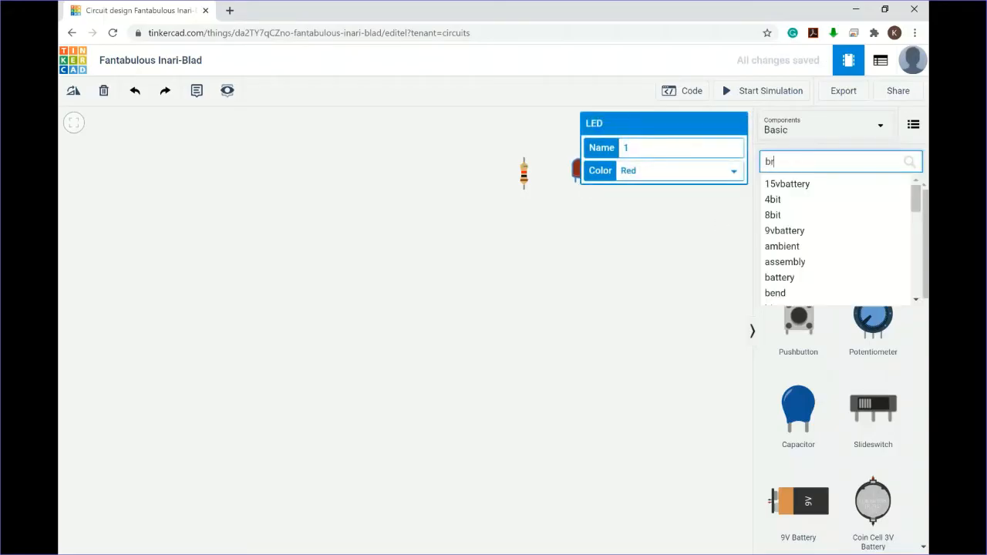
text(ead)
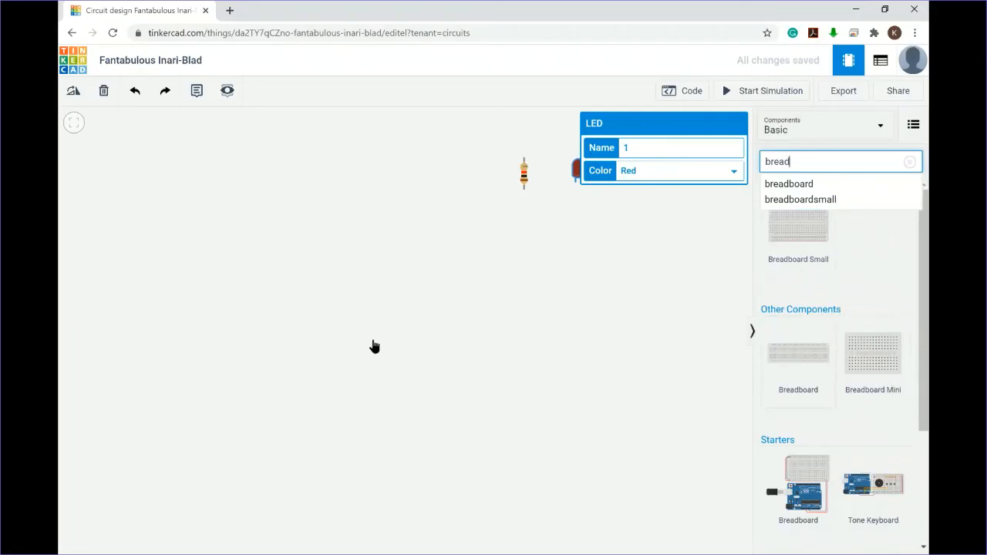
click(378, 335)
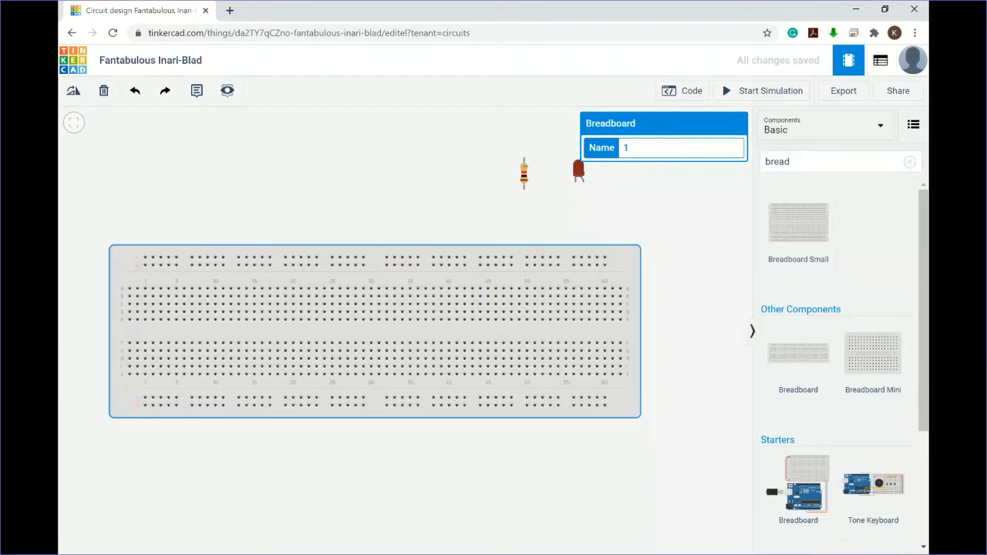
Step: Find the Power Supply by searching for "power" and place it above the breadboard near column 10
drag(794, 162, 759, 162)
text(power)
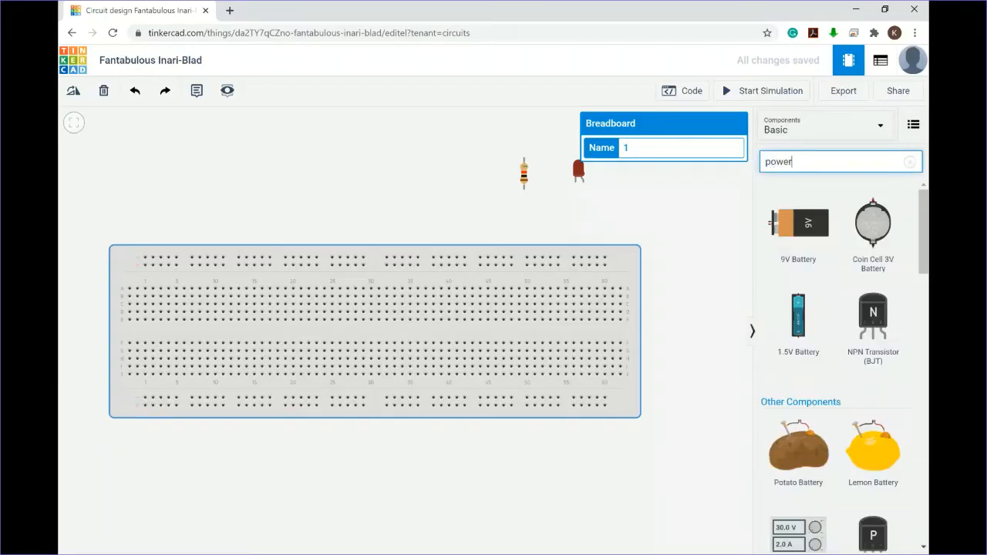
scroll(856, 378, down, 2)
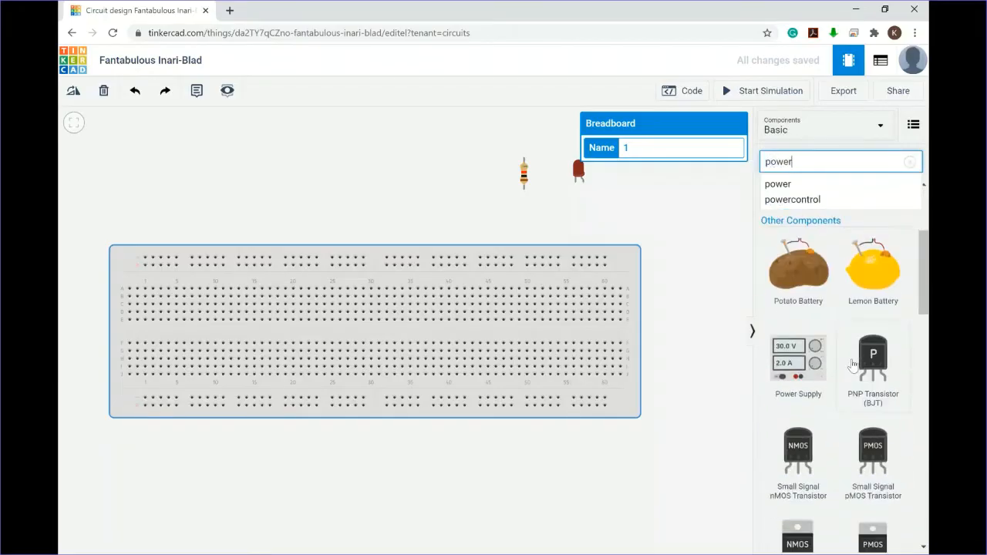
scroll(852, 365, down, 2)
drag(798, 255, 225, 202)
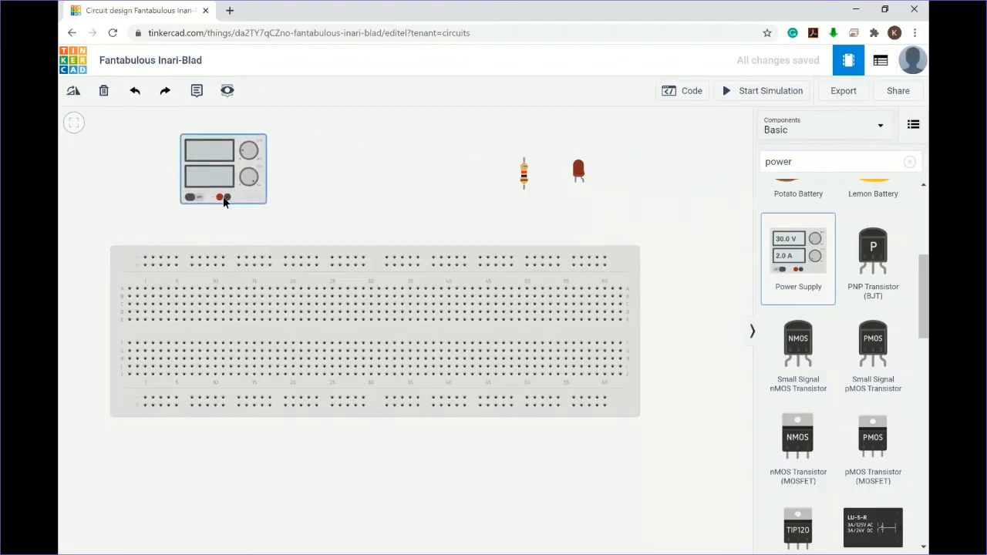
Step: Search for "74hc00" and seat the Quad NAND gate across the breadboard's centre gap in columns 13 to 19
double_click(783, 161)
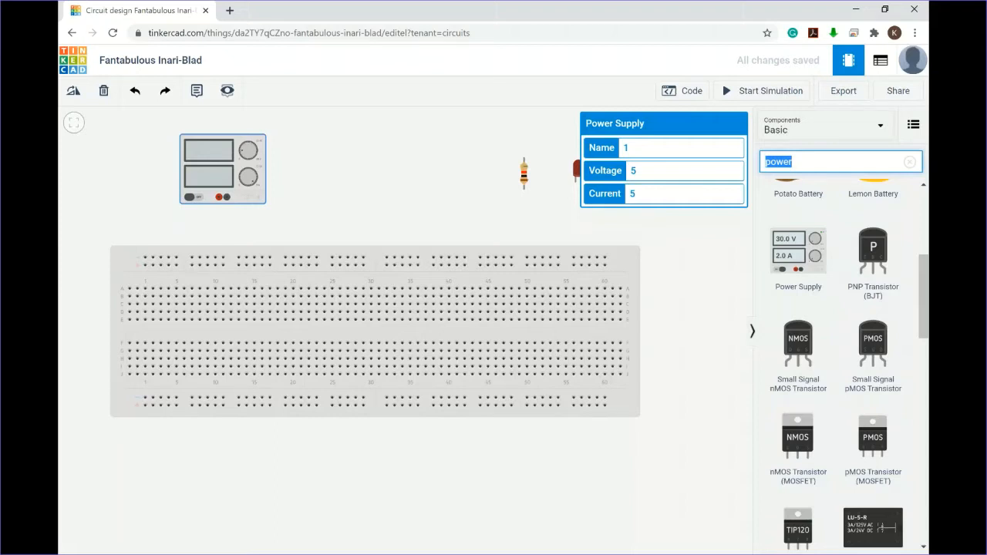
text(74hc)
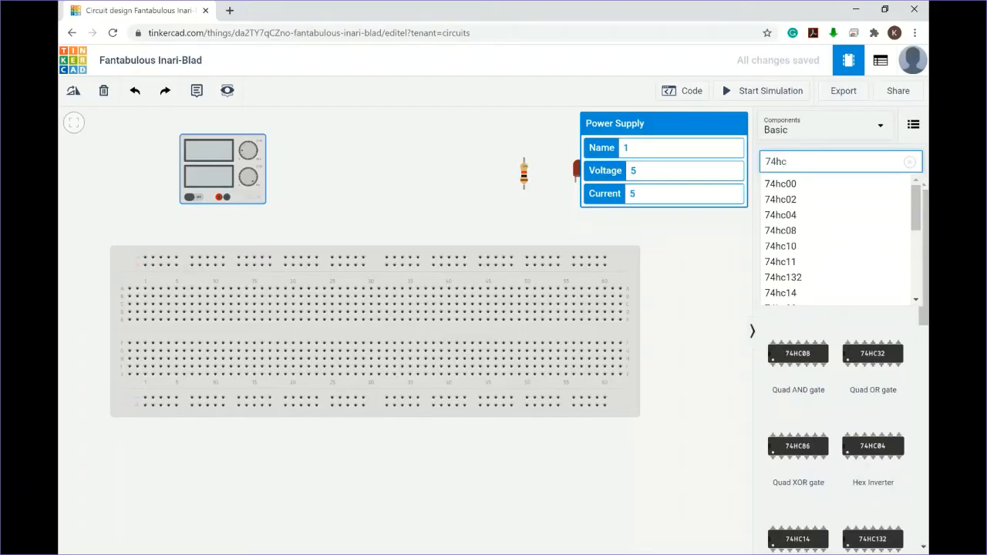
text(00)
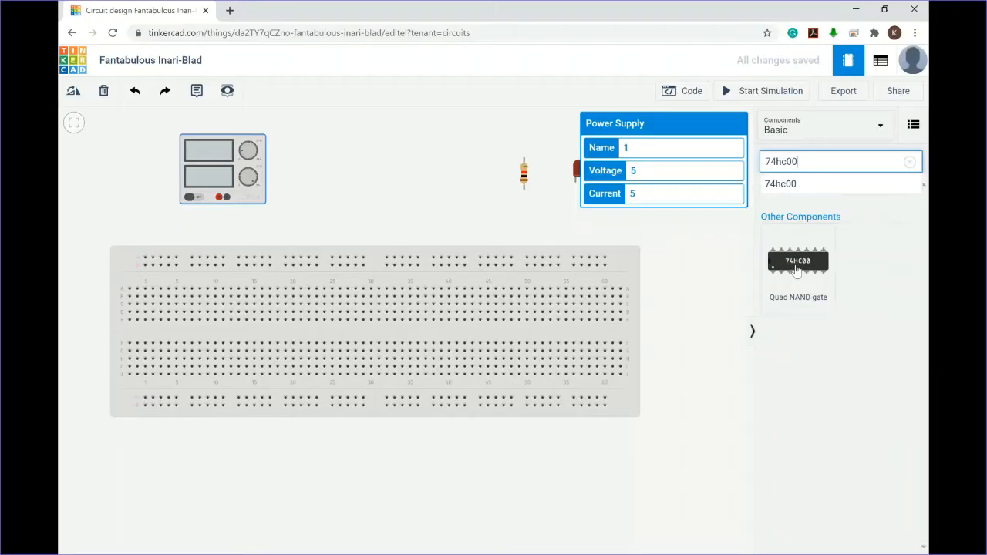
drag(797, 270, 313, 339)
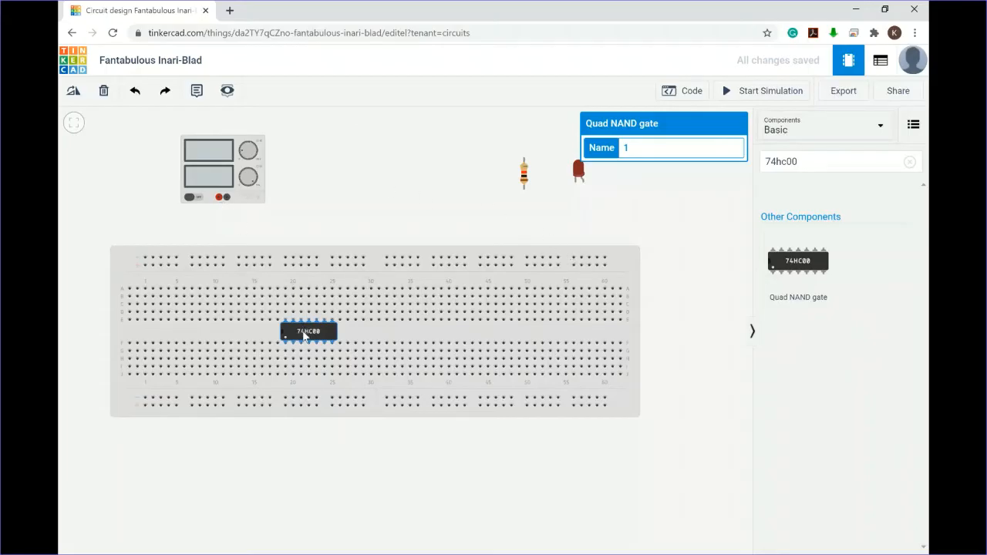
drag(306, 333, 274, 342)
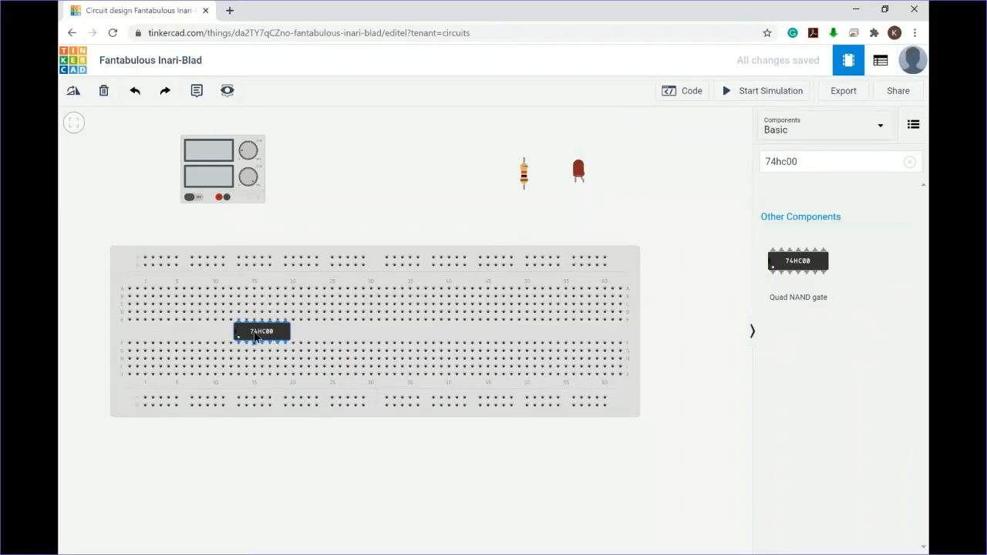
Step: Wire the power supply's black terminal to the inner row of the breadboard's upper rail and its red terminal to the outer row
click(228, 198)
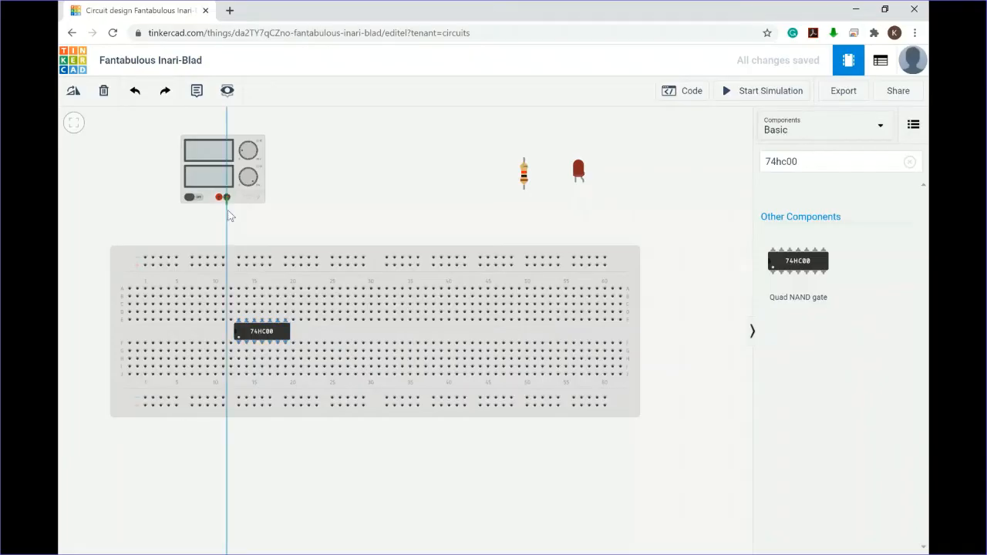
click(224, 265)
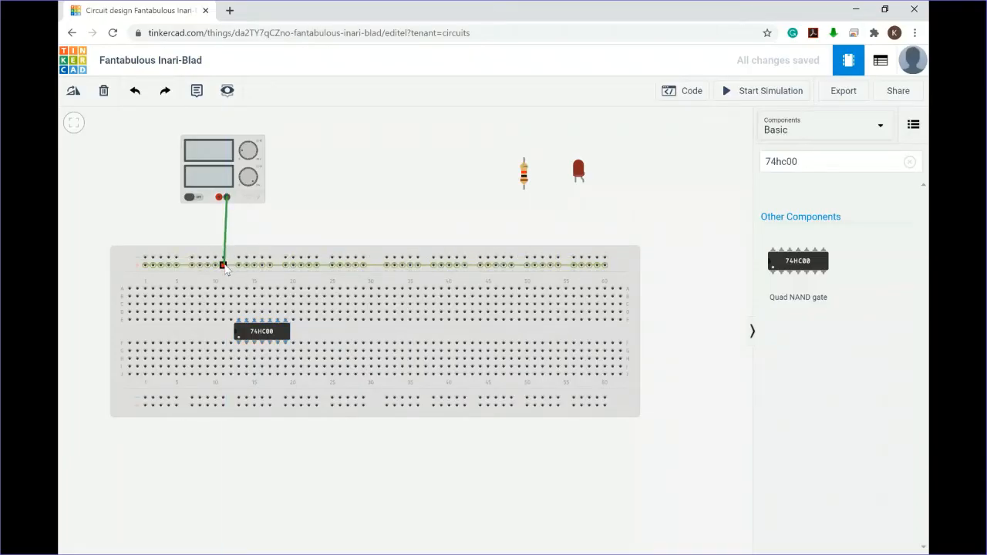
click(225, 267)
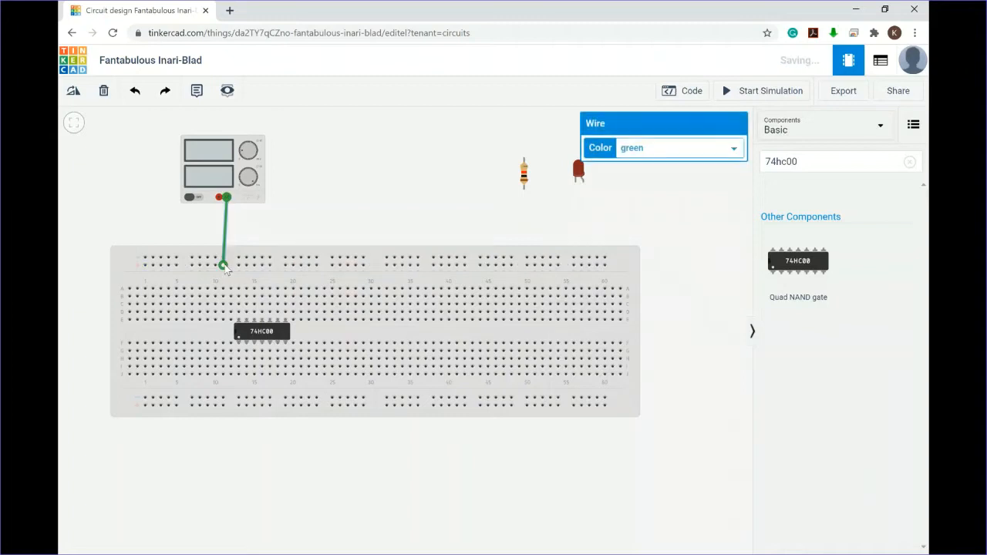
click(220, 198)
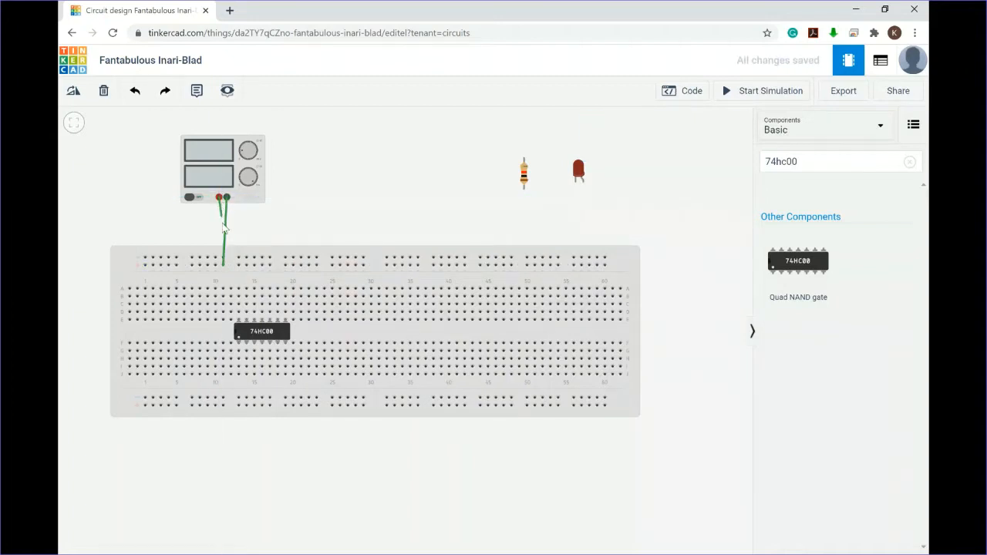
click(218, 261)
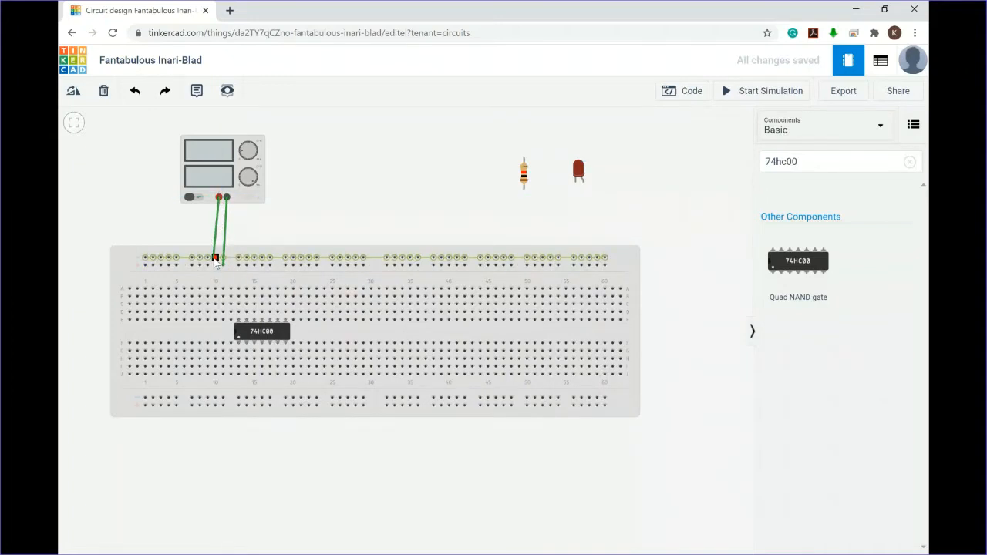
click(216, 261)
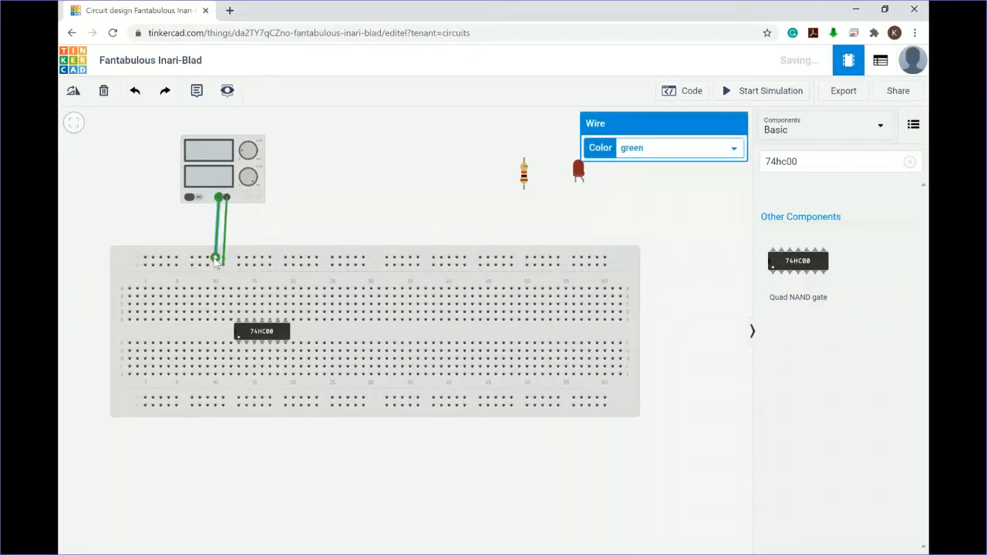
click(332, 217)
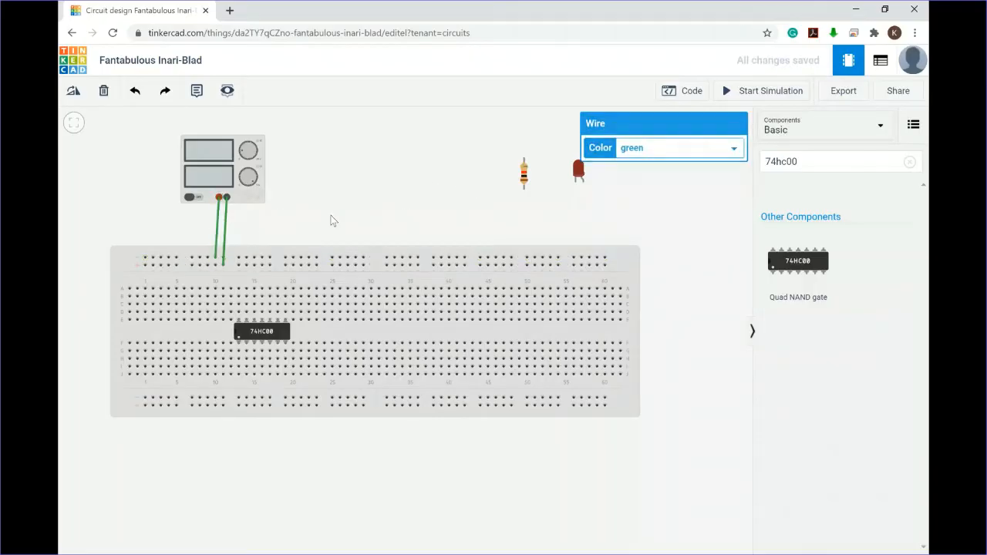
Step: Wire the 74HC00's power pin in column 13 to the outer upper rail and its ground pin in column 19 to the inner rail
scroll(226, 192, down, 1)
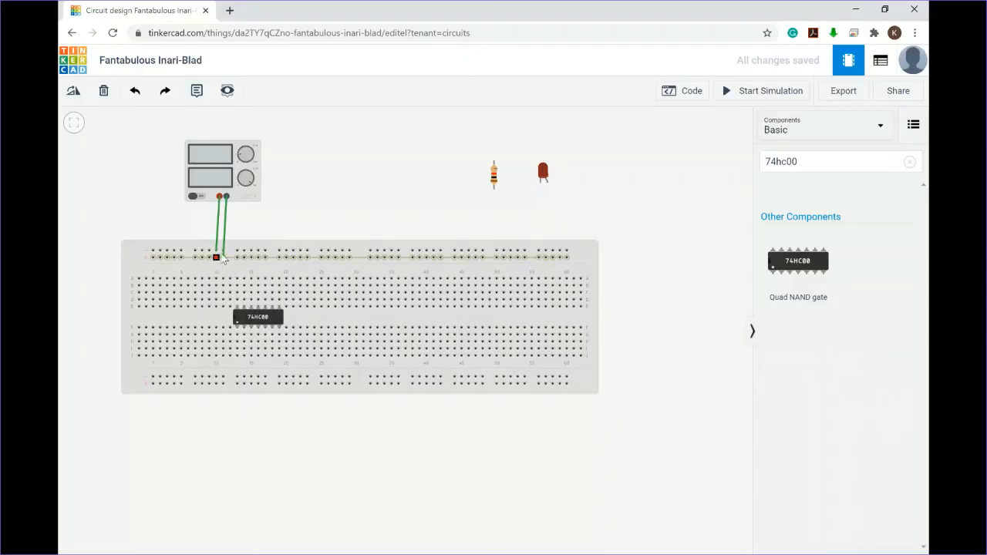
click(238, 300)
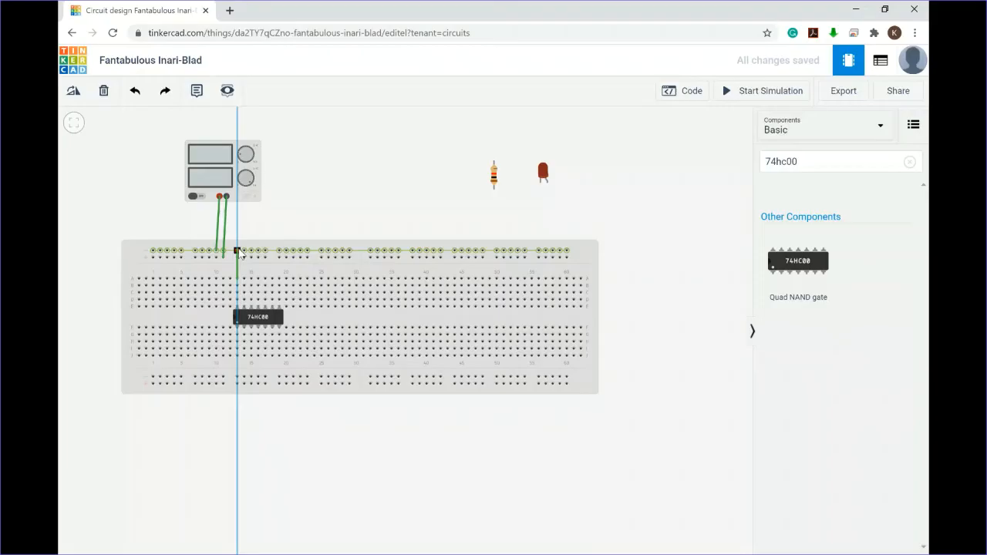
click(237, 251)
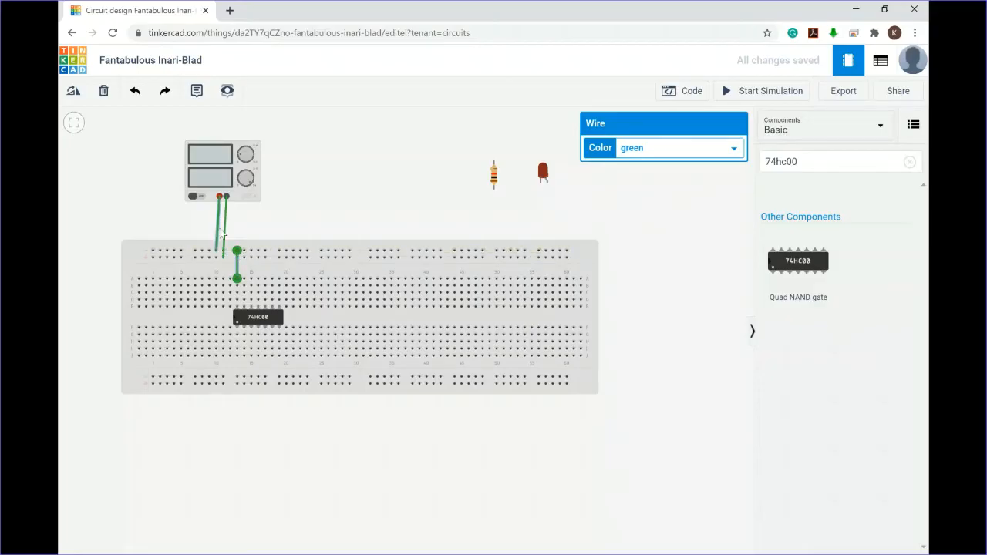
click(279, 327)
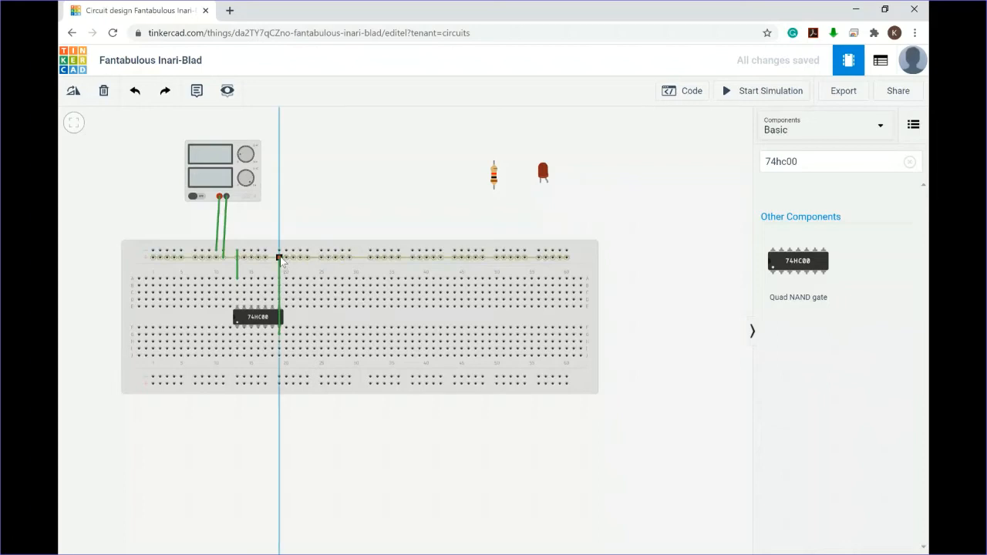
click(279, 257)
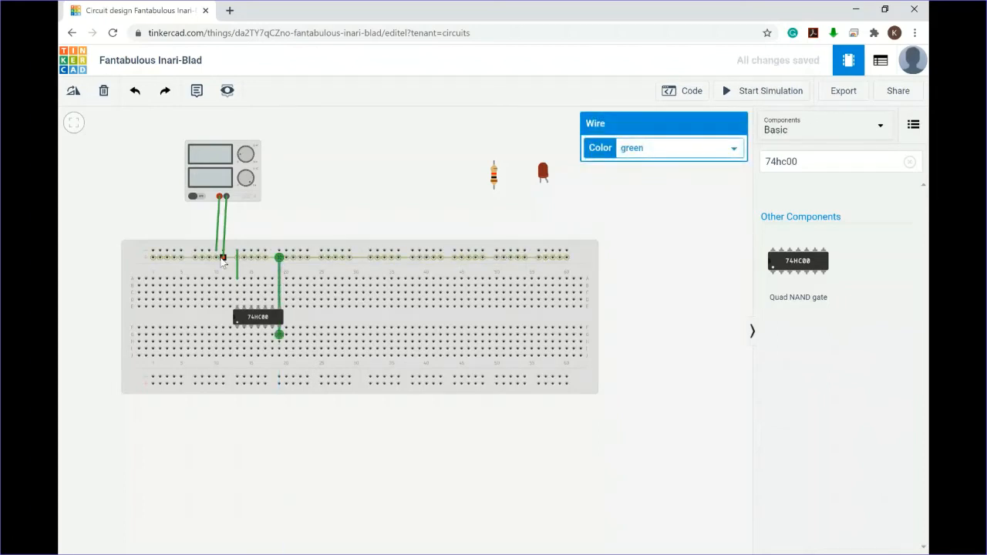
click(366, 225)
Step: Place the resistor across the centre gap in column 24 and wire its lower end to the 74HC00 pin in column 15 along row H
scroll(366, 226, down, 3)
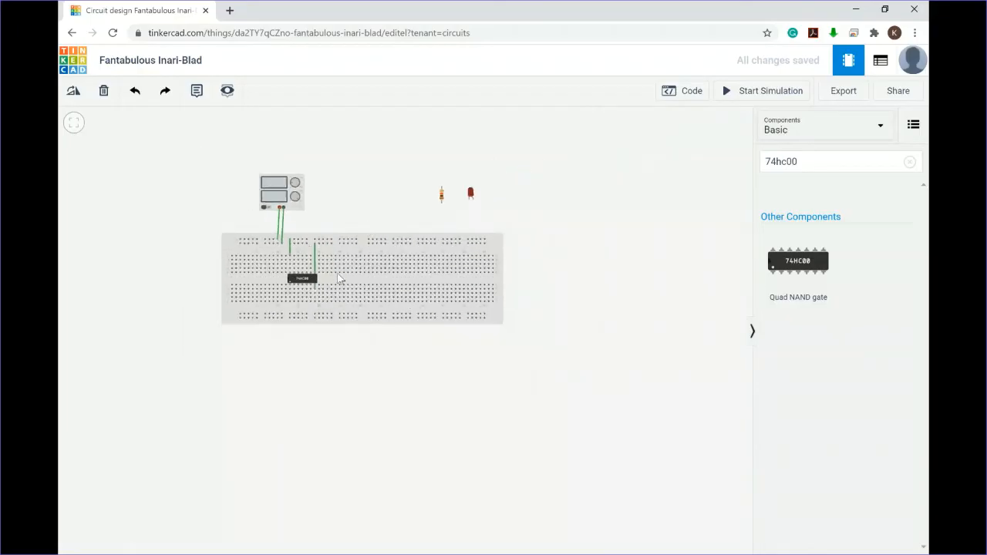
scroll(339, 276, up, 3)
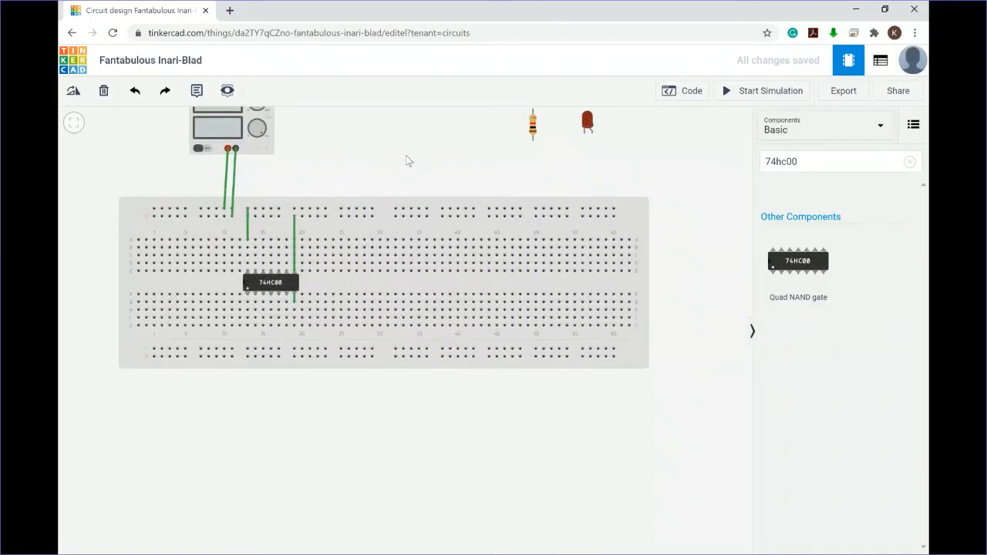
scroll(407, 159, down, 2)
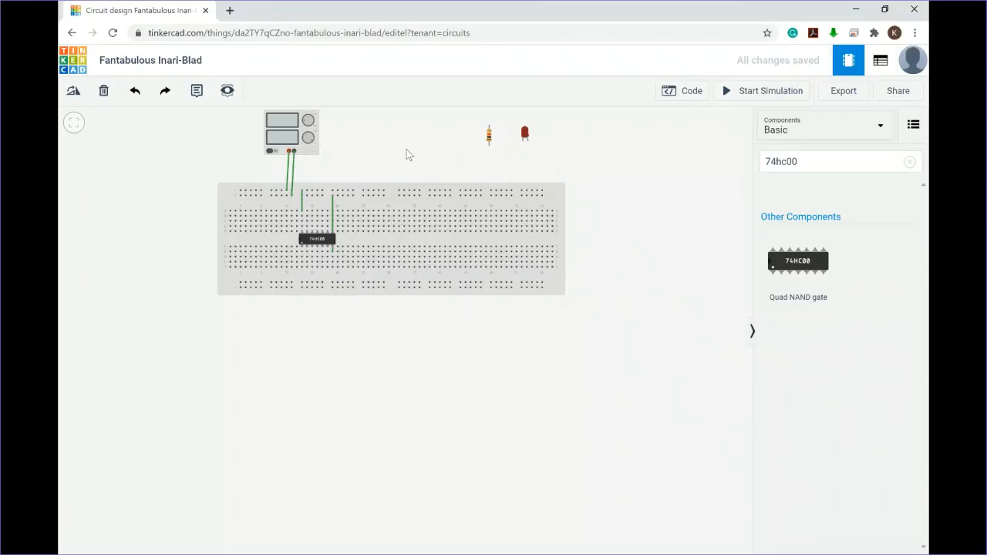
scroll(408, 155, up, 2)
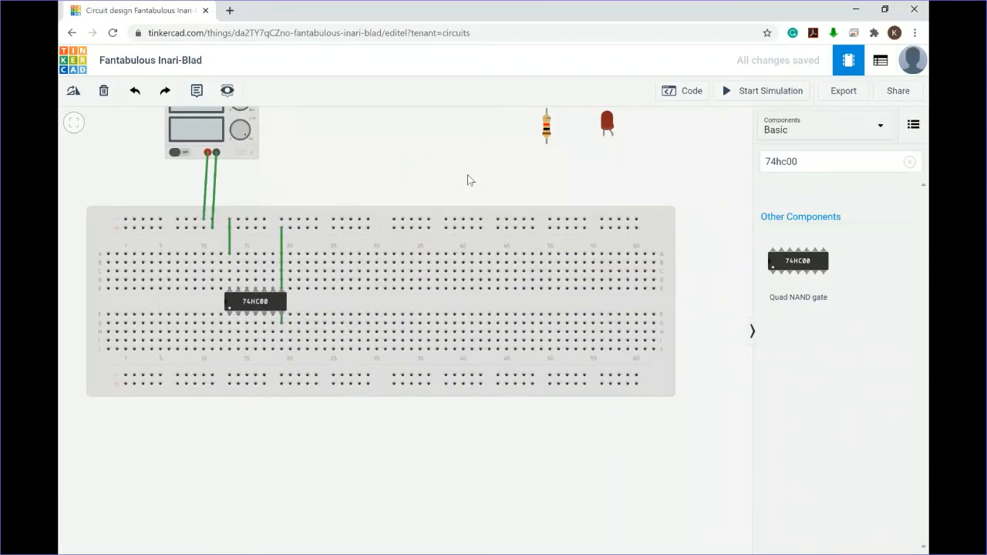
drag(428, 202, 459, 267)
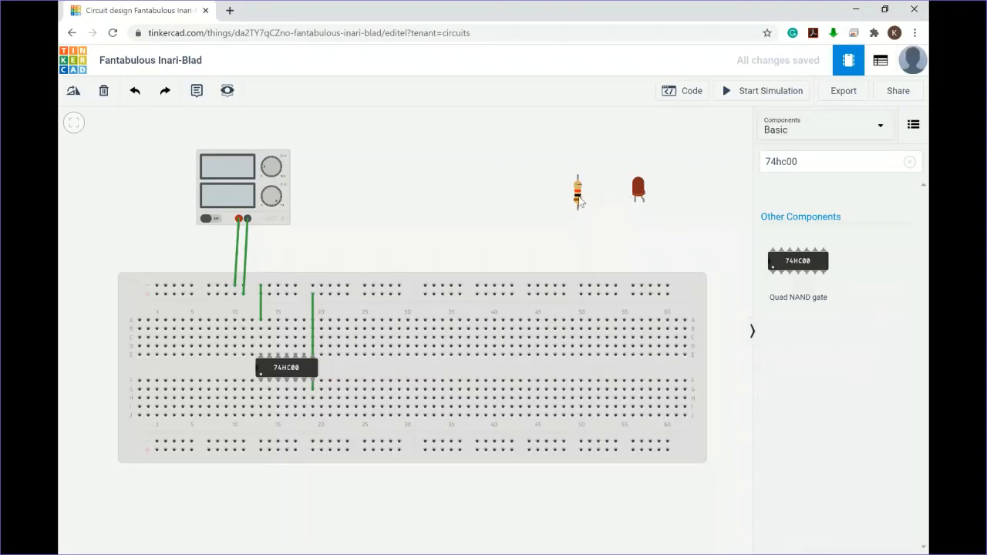
drag(579, 202, 356, 378)
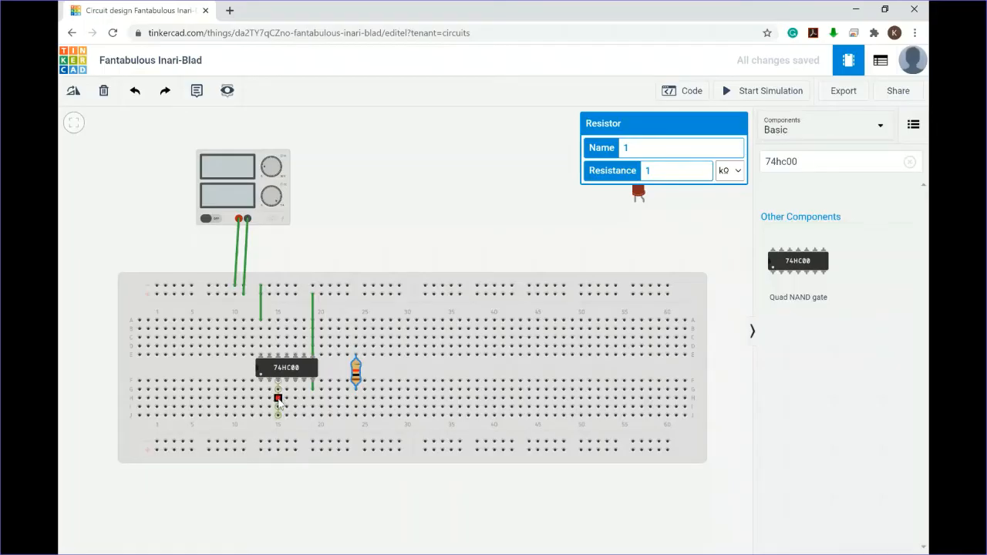
click(278, 398)
click(356, 398)
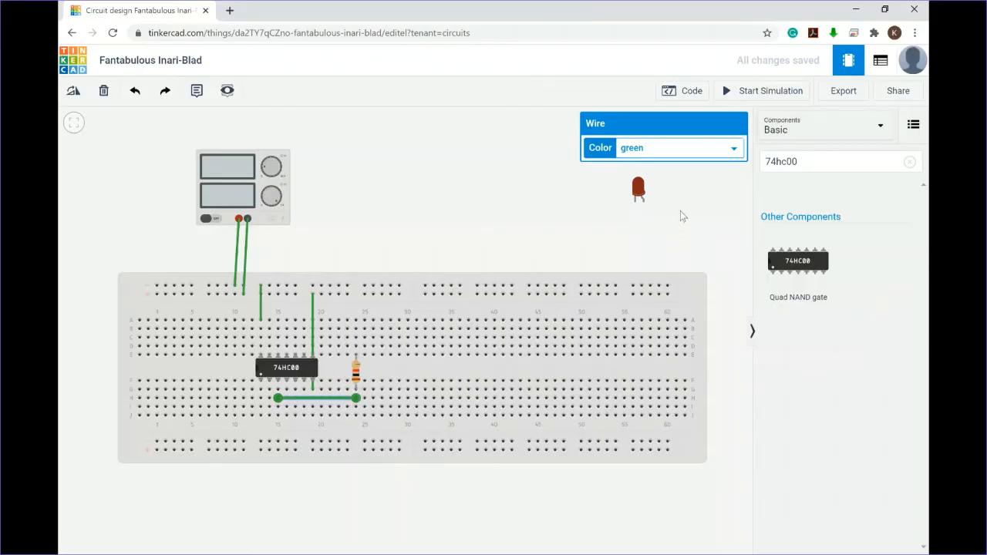
Step: Place the LED above the resistor in columns 23 and 24 and wire column 23 to the inner row of the upper rail
drag(639, 190, 351, 340)
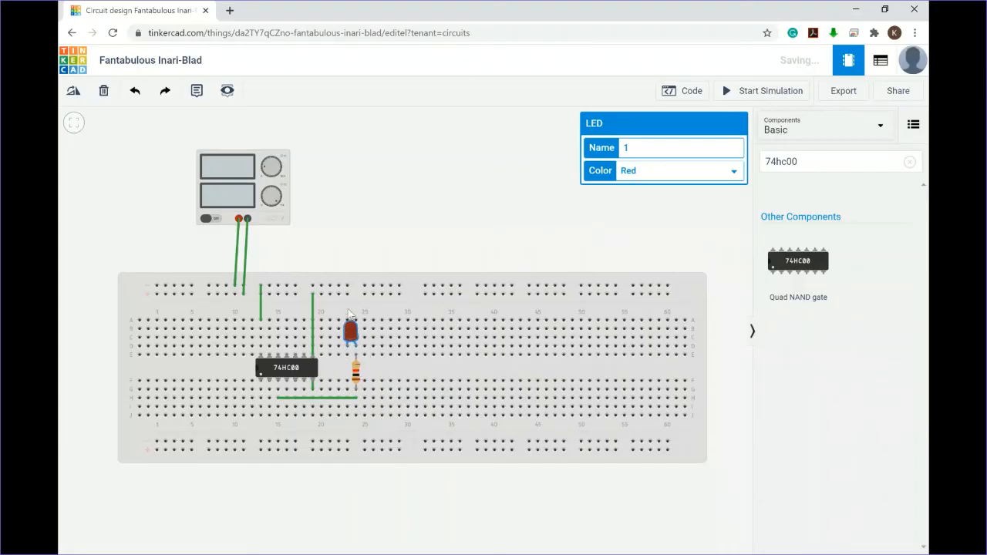
click(347, 320)
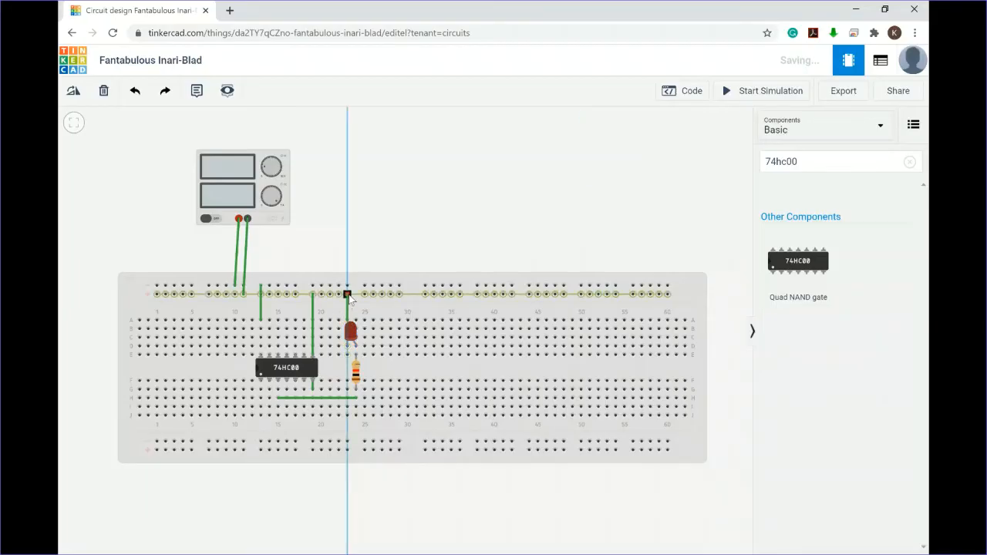
click(347, 294)
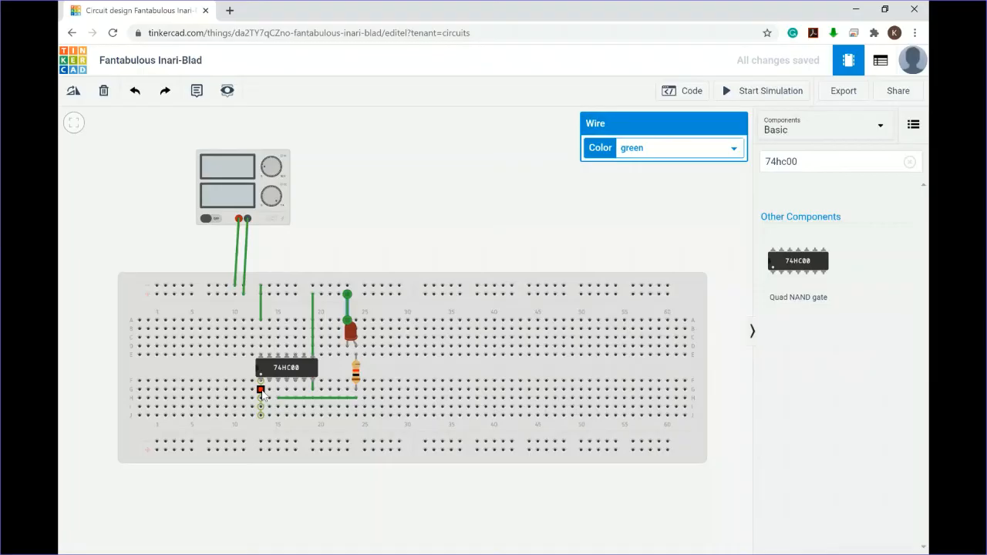
Step: Wire the 74HC00's two input pins in columns 13 and 14 along row G to the inner row of the upper rail
click(261, 390)
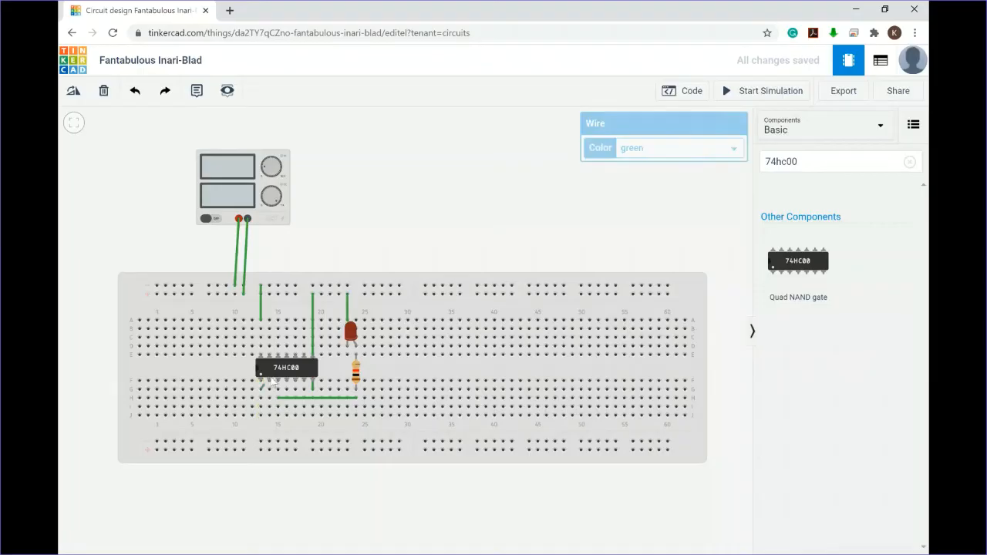
click(268, 296)
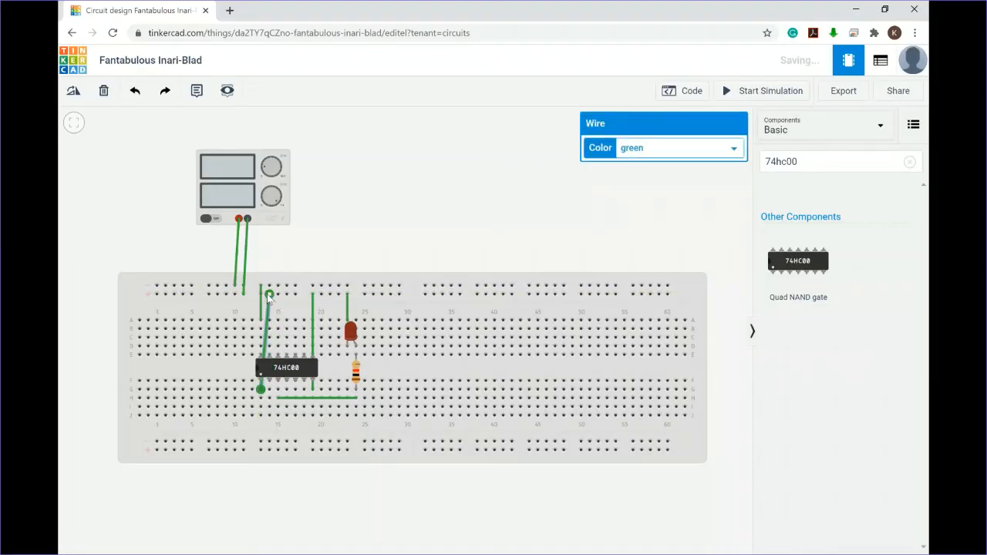
click(269, 389)
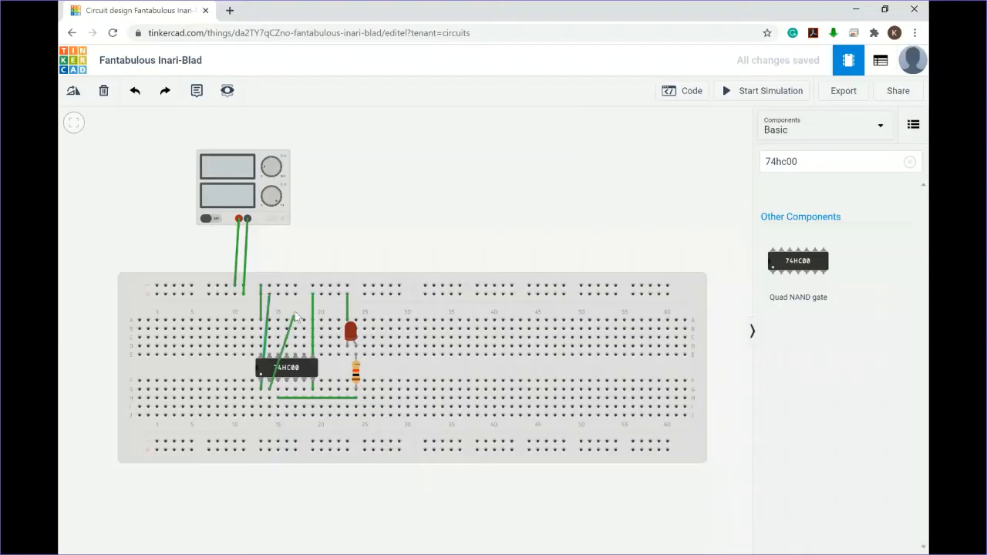
click(278, 293)
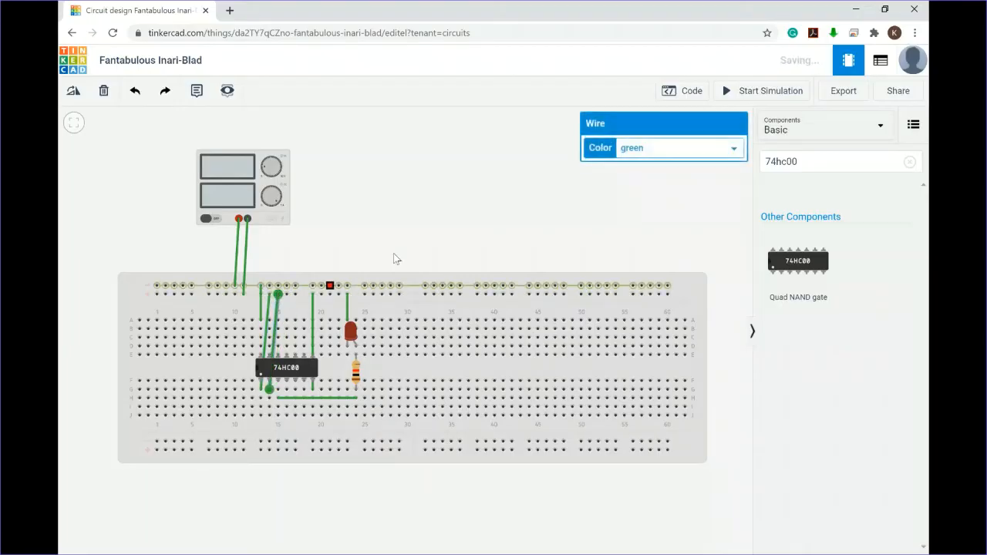
click(421, 208)
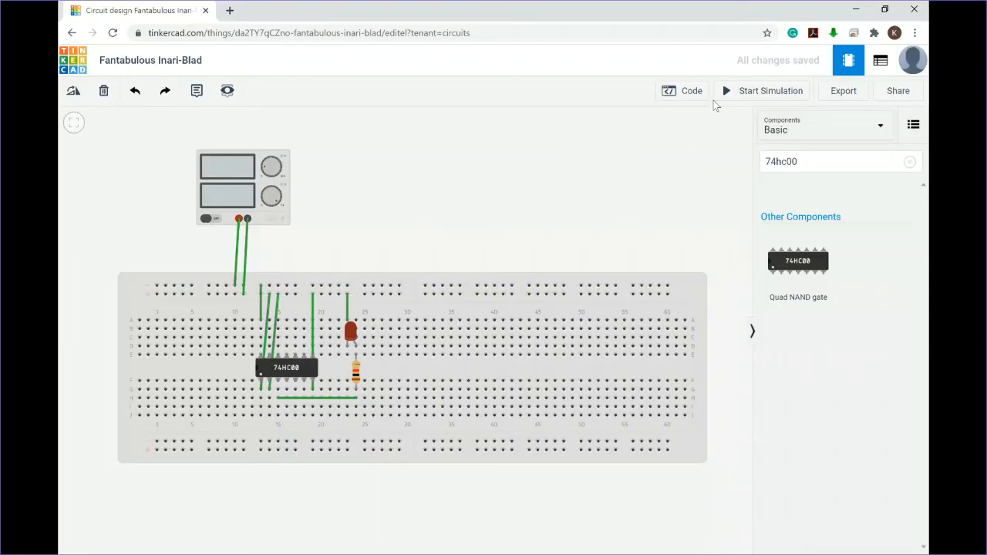
Step: Start the simulation and switch the power supply off and on again to test the NAND gate with both inputs low
click(746, 92)
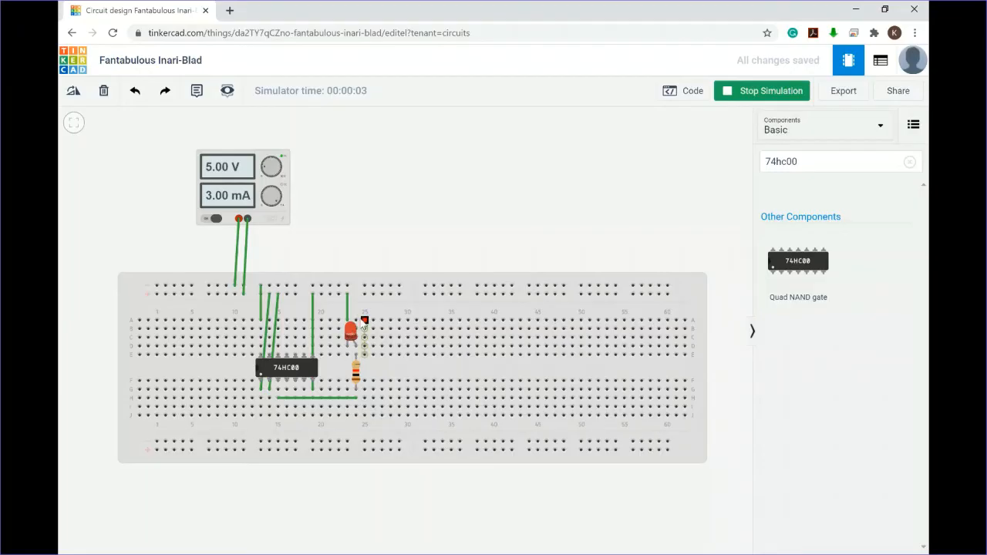
click(213, 221)
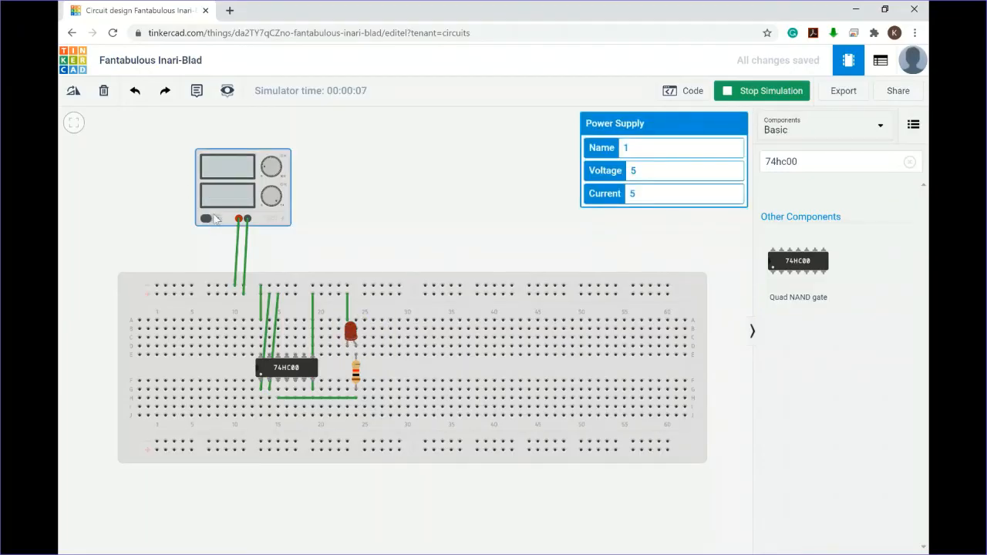
click(218, 219)
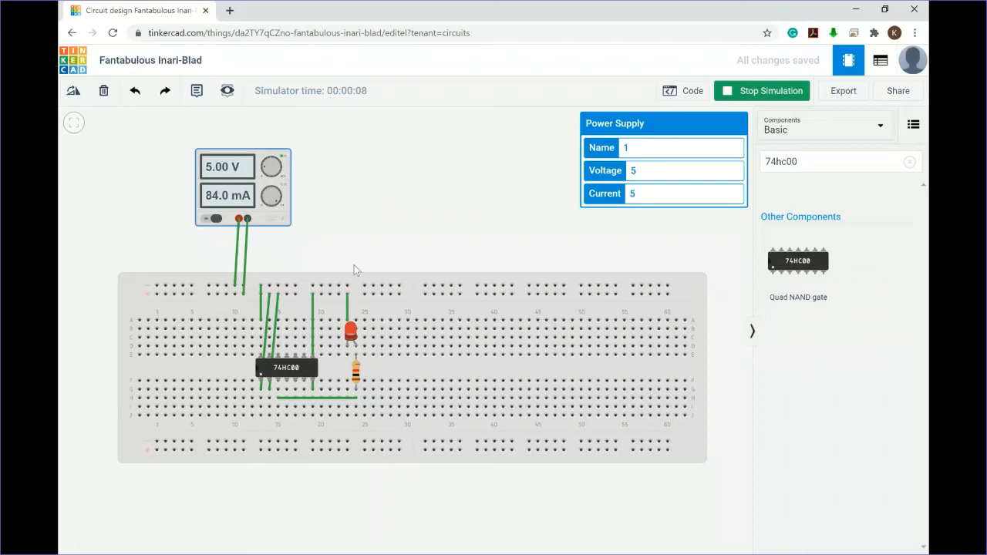
Step: Replace the column 14 input wire with one to the outer row of the upper rail and run the simulation
click(277, 312)
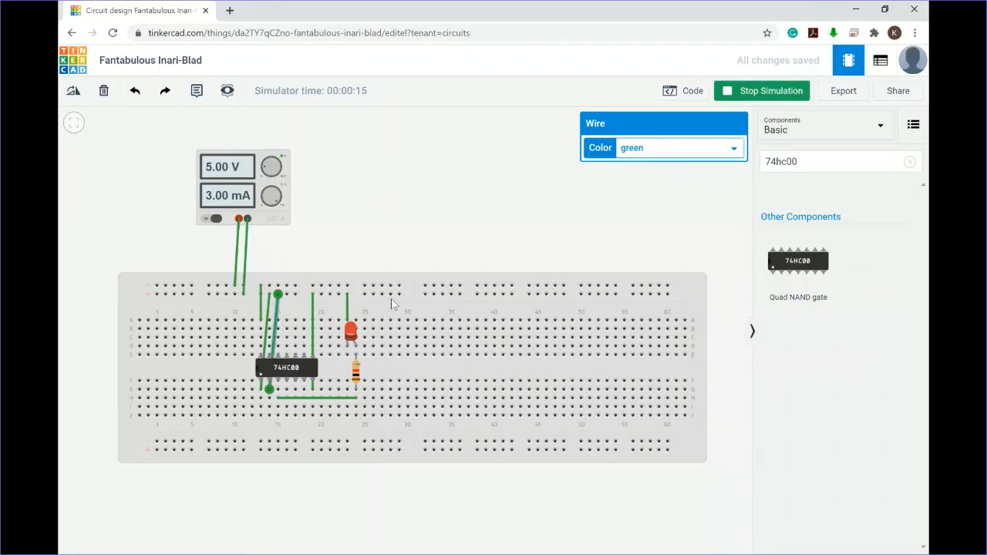
key(Delete)
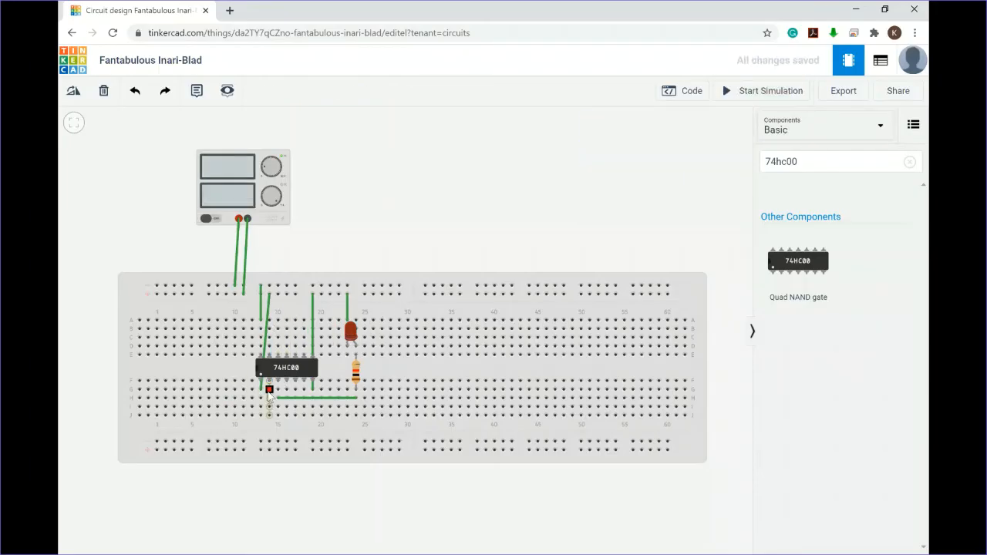
click(269, 389)
scroll(278, 287, down, 1)
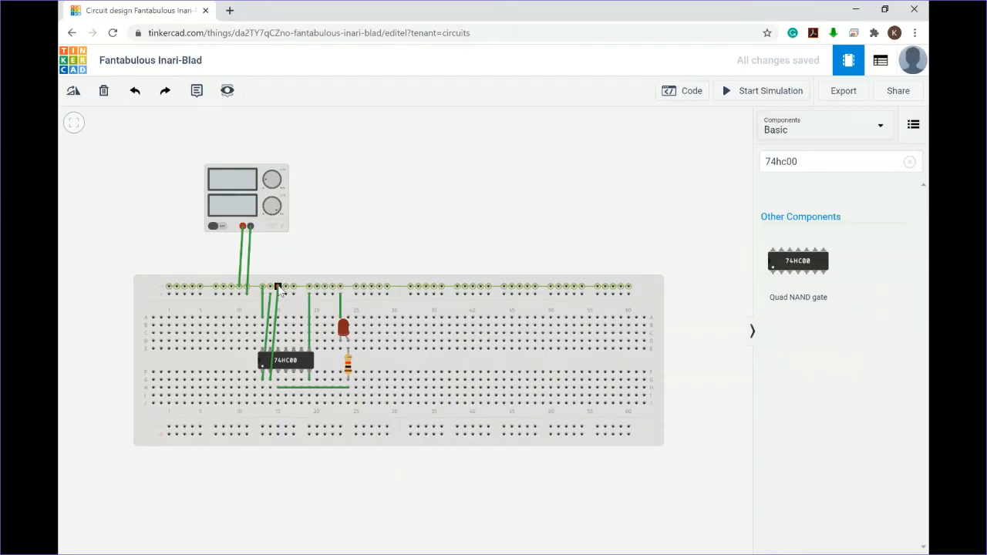
click(279, 287)
click(368, 223)
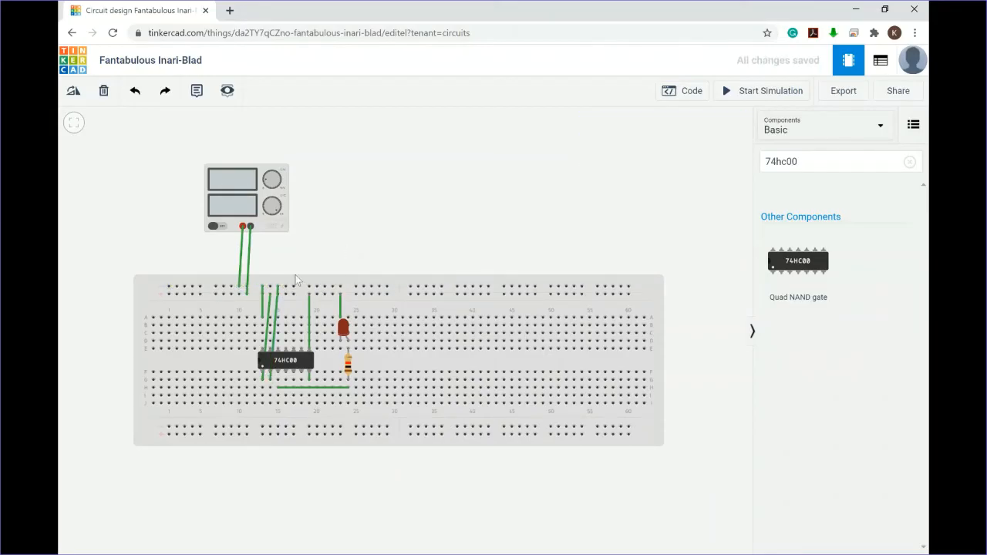
click(224, 226)
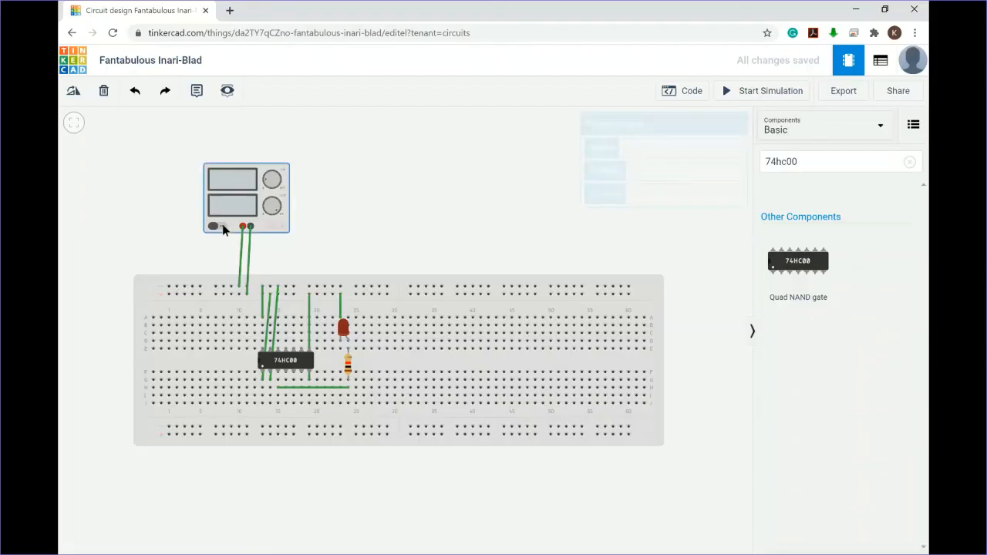
click(734, 93)
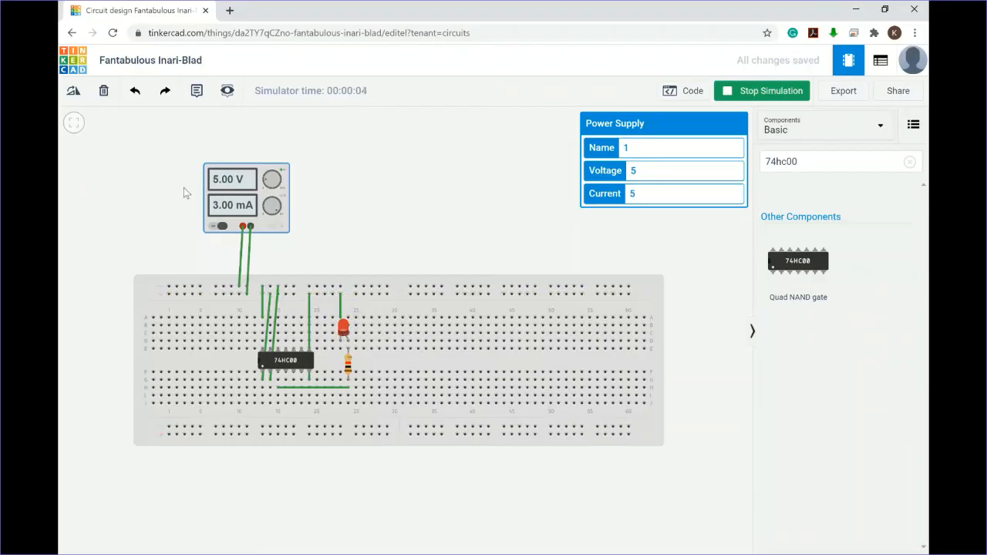
Step: Replace the column 13 input wire with one to the outer row of the upper rail and run the simulation
click(270, 297)
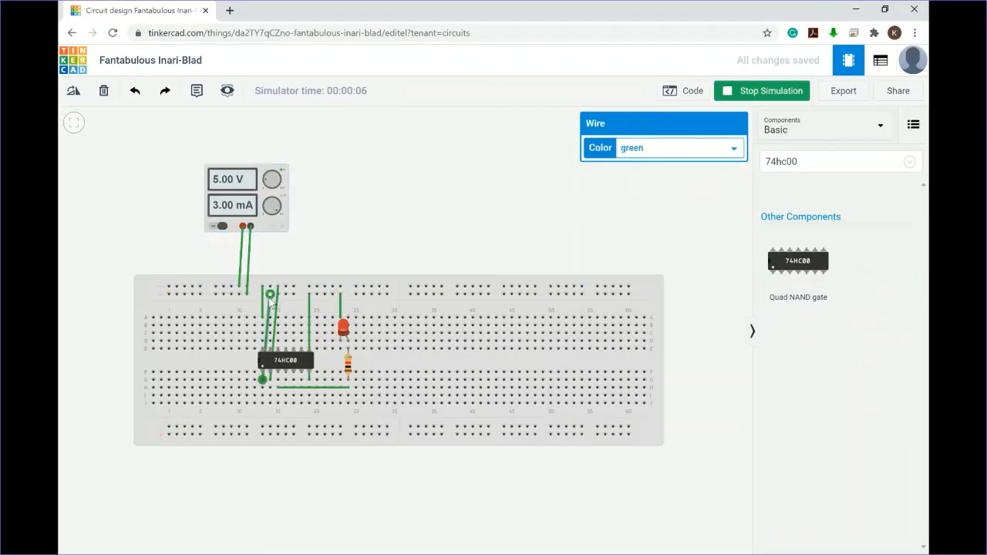
key(Delete)
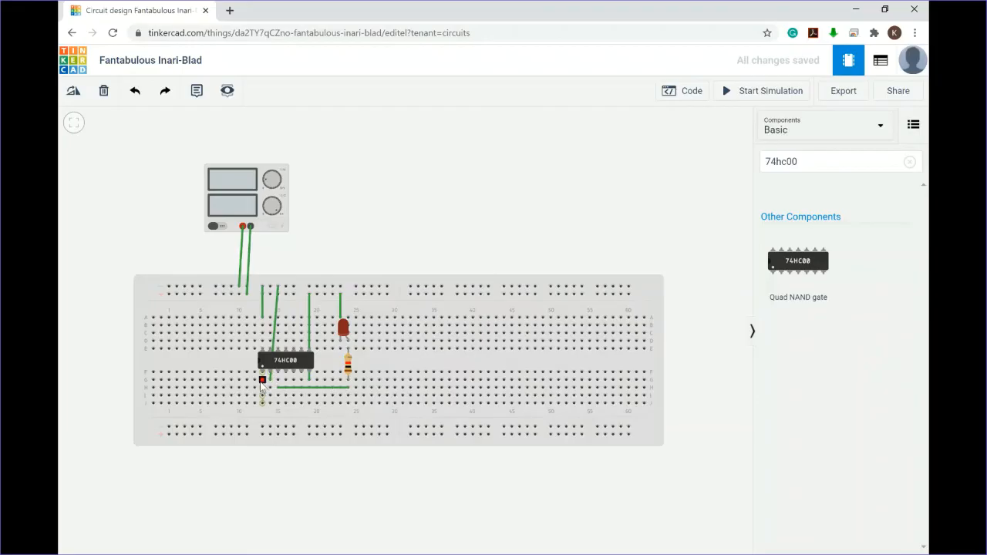
click(262, 380)
click(270, 287)
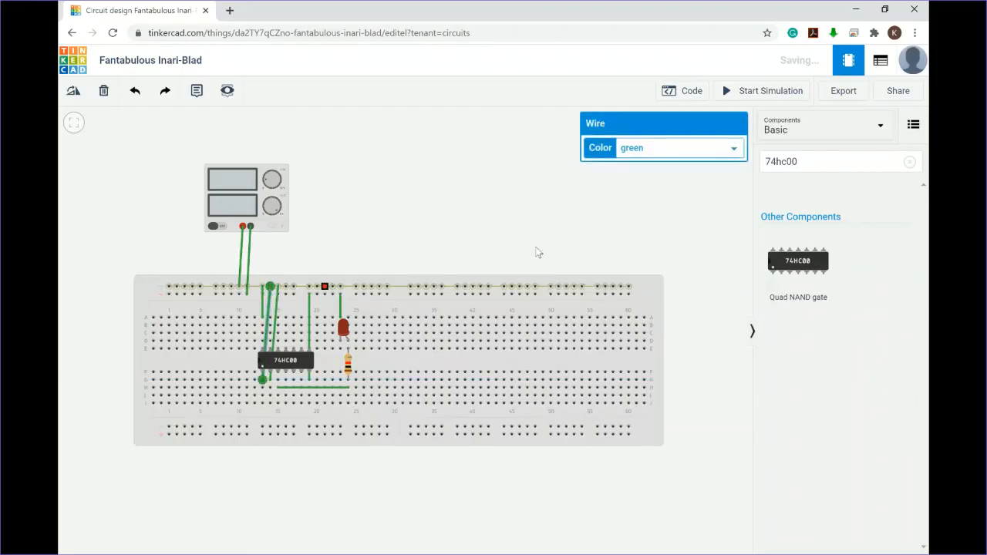
click(747, 88)
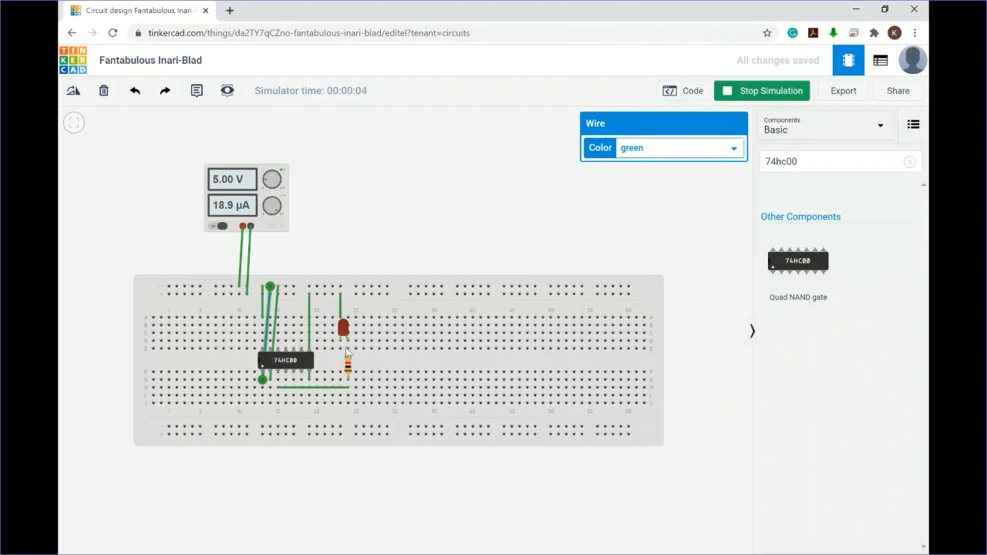
click(385, 231)
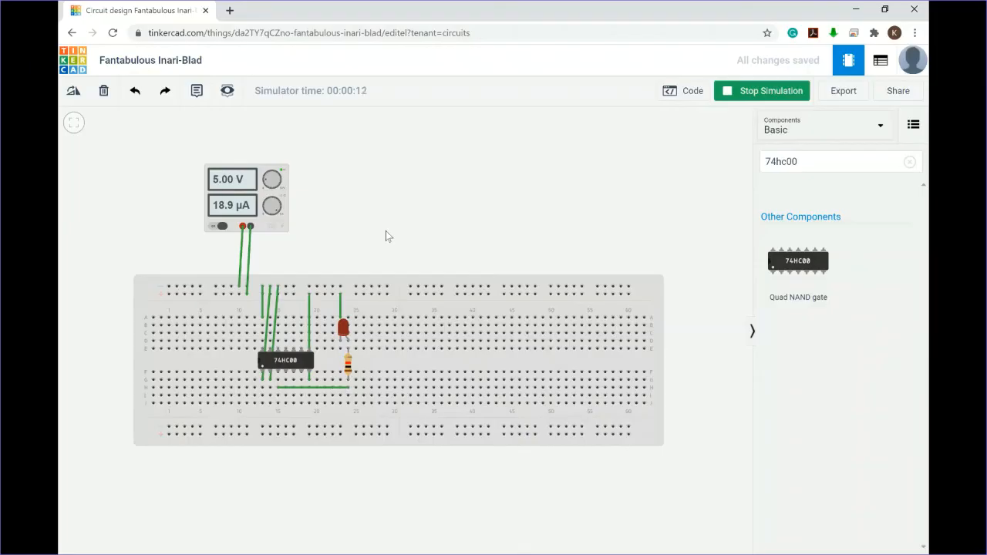
Step: Search the components for "74hc86" and place the Quad XOR gate across the centre gap around columns 37 to 43
scroll(377, 312, up, 4)
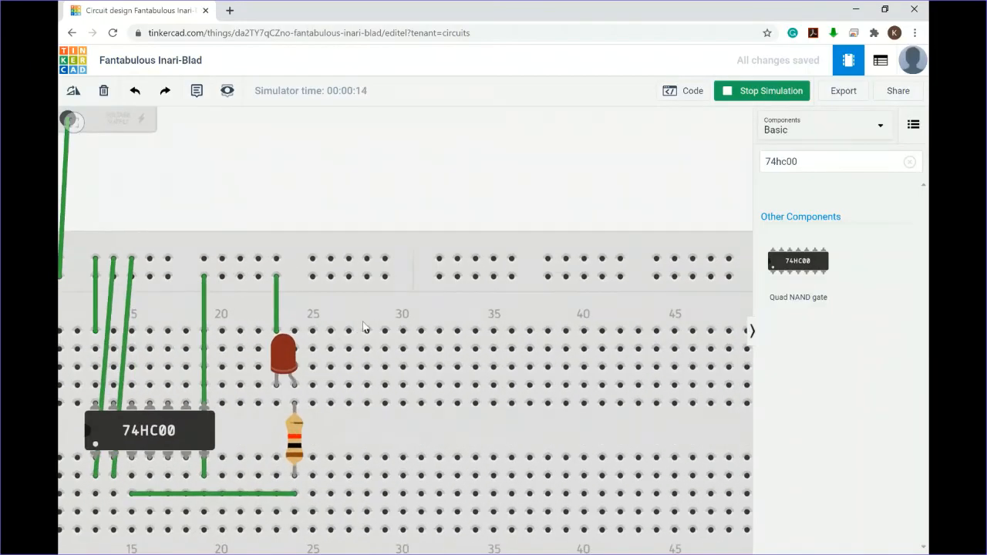
scroll(376, 316, down, 2)
scroll(377, 311, down, 3)
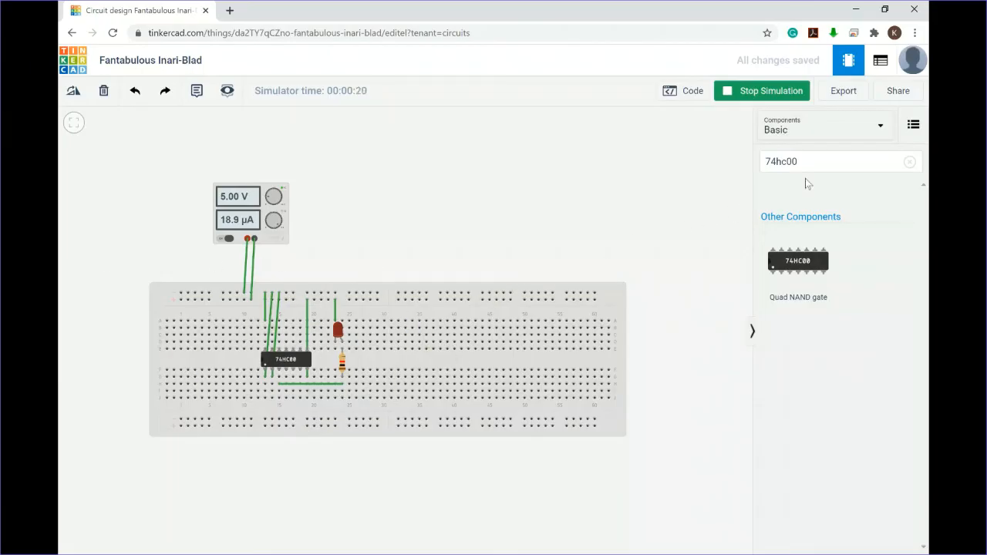
click(822, 162)
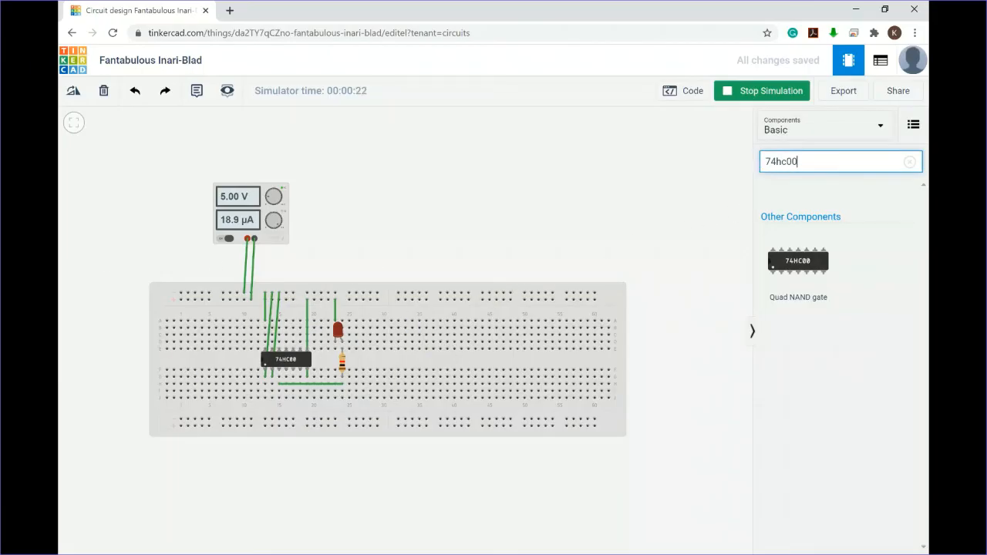
key(BackSpace)
key(BackSpace)
text(86)
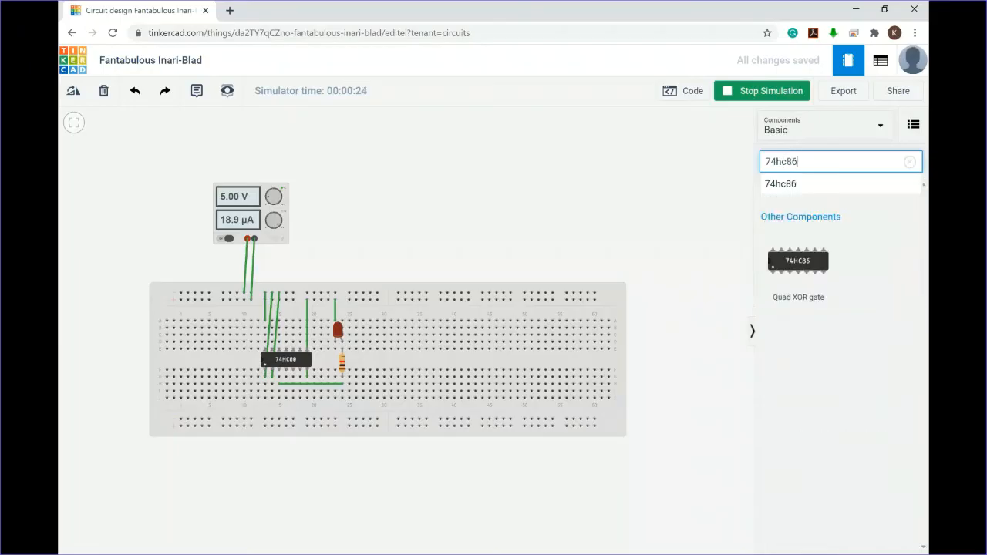
drag(802, 272, 455, 369)
Step: Replace the 74HC00 in columns 13 to 19 with the 74HC86, keeping the wiring, and run the simulation
click(282, 358)
key(ctrl+c)
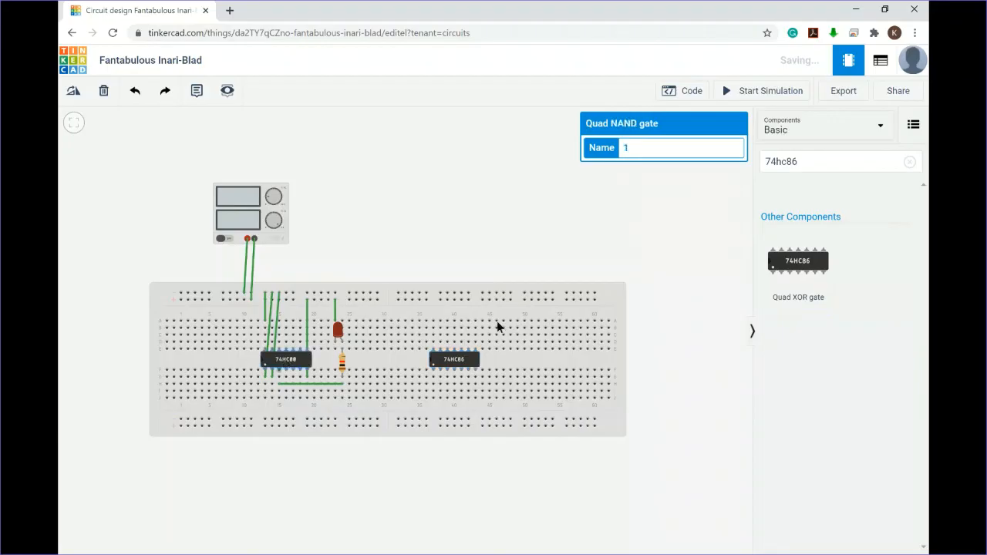
key(ctrl+v)
drag(461, 368, 294, 369)
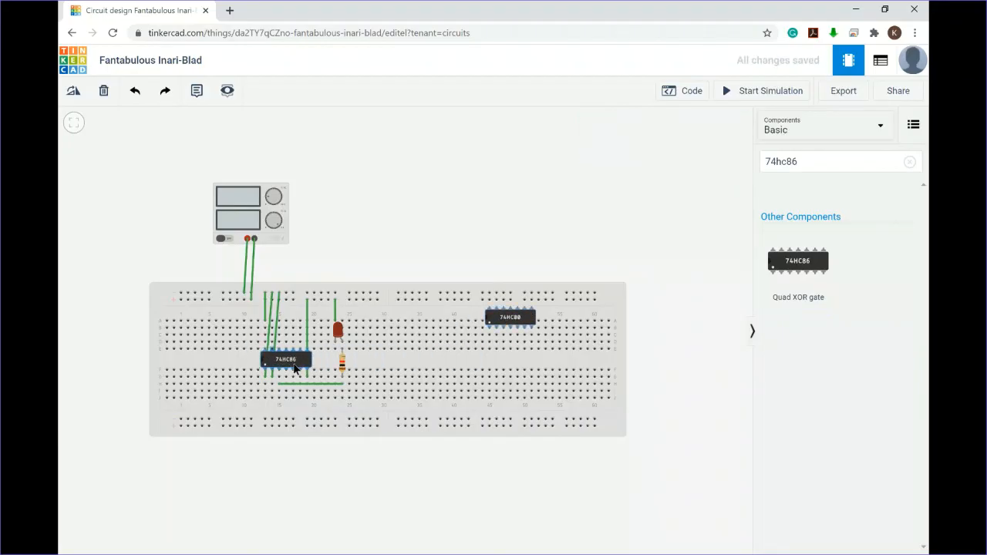
click(272, 377)
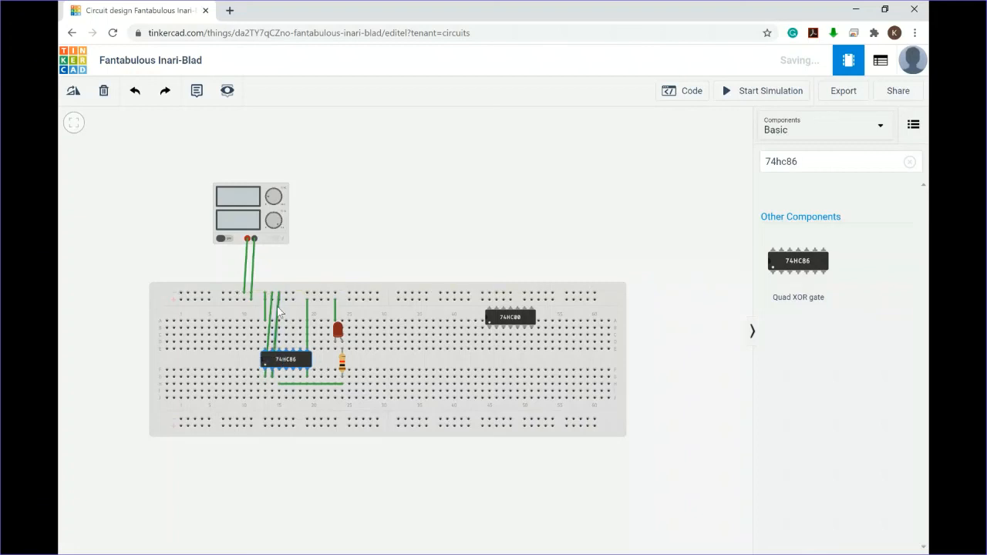
click(278, 293)
click(269, 321)
click(271, 319)
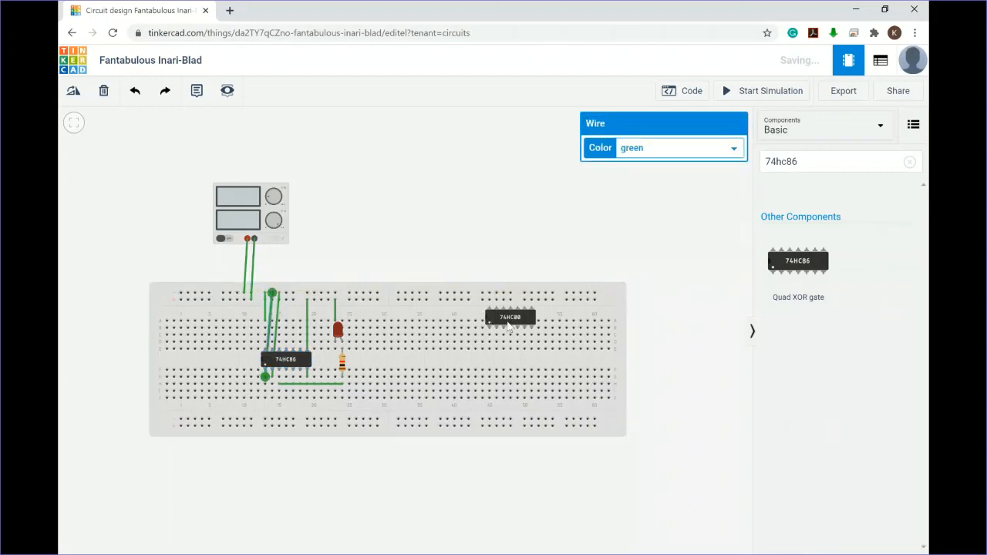
click(511, 325)
key(Delete)
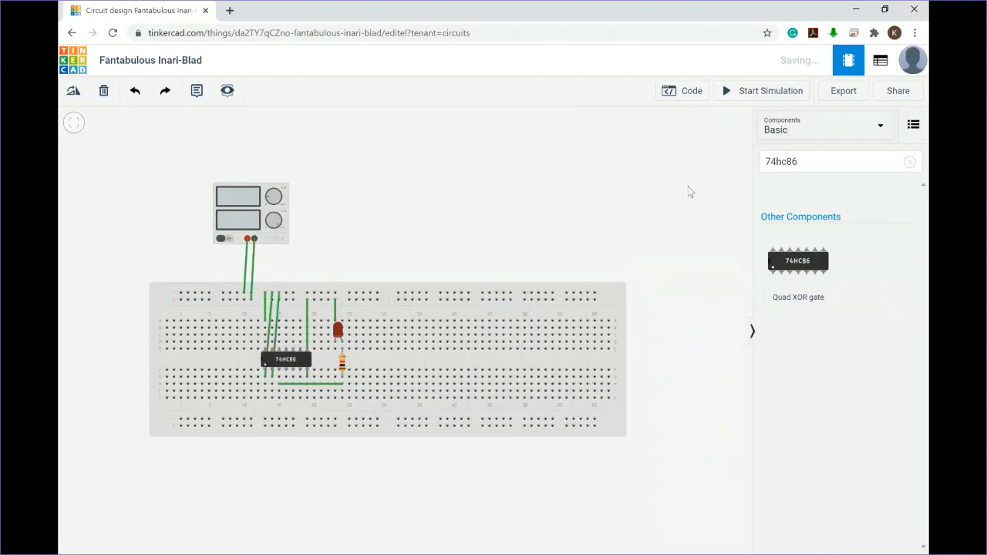
click(766, 94)
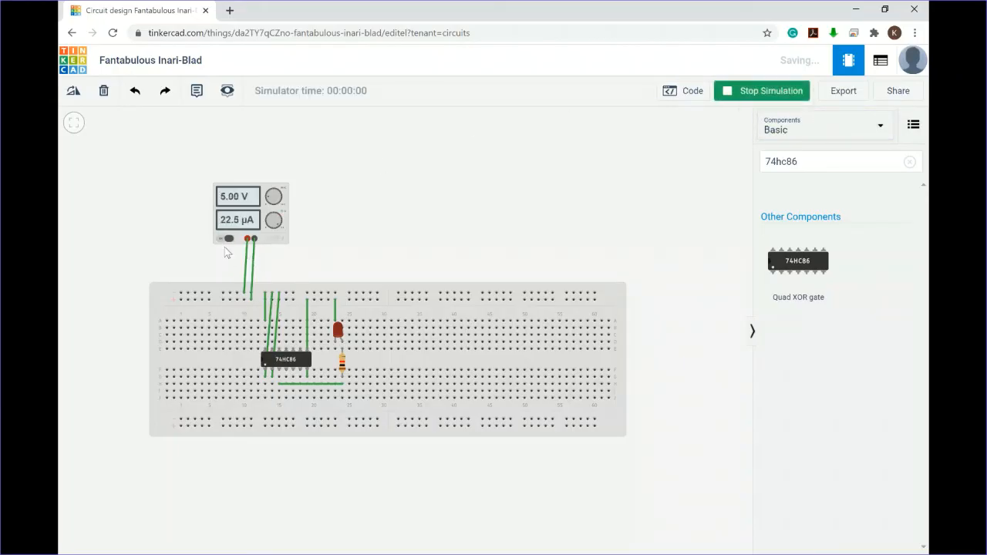
Step: Replace the 74HC86's column 14 input wire with one to the inner row of the upper rail and run the simulation
click(277, 324)
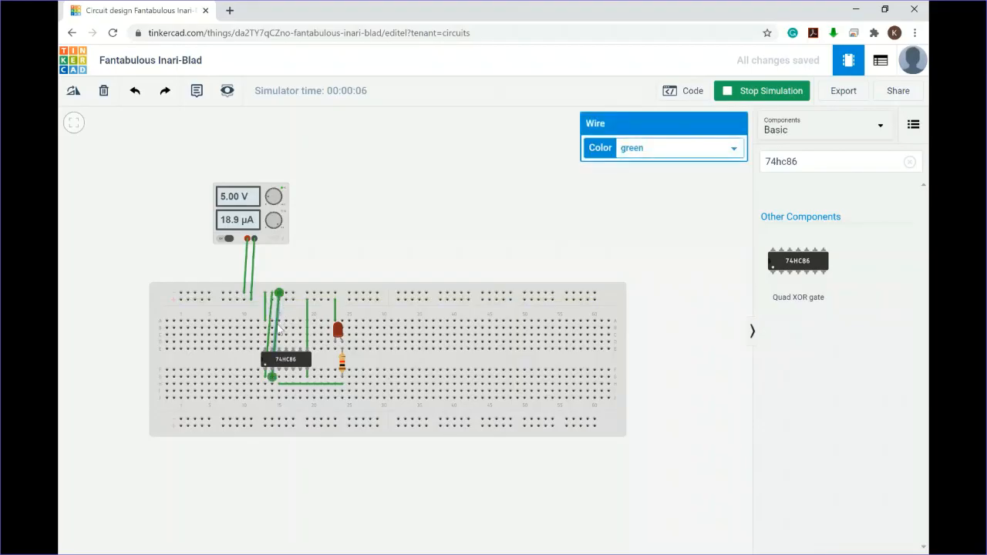
key(Delete)
click(271, 376)
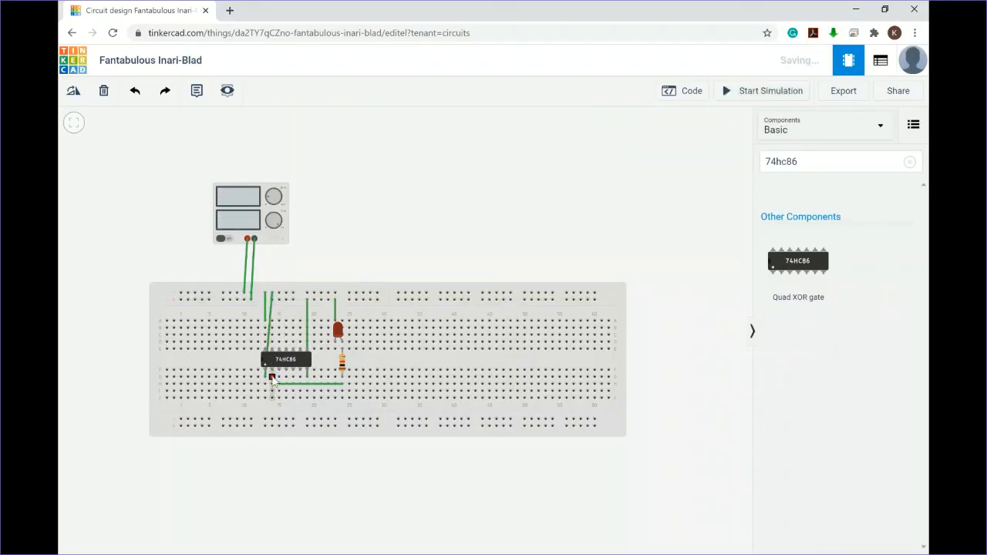
click(279, 299)
click(316, 225)
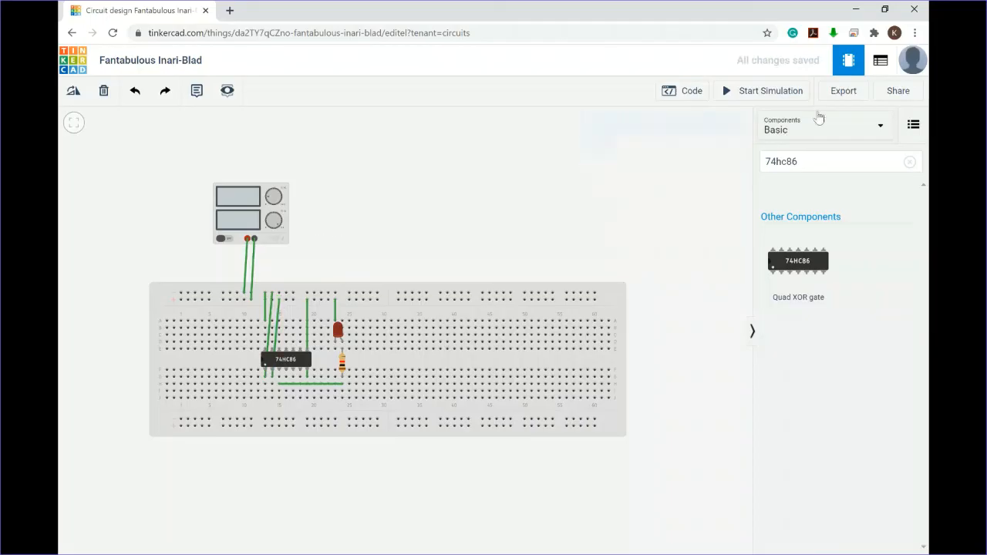
click(760, 97)
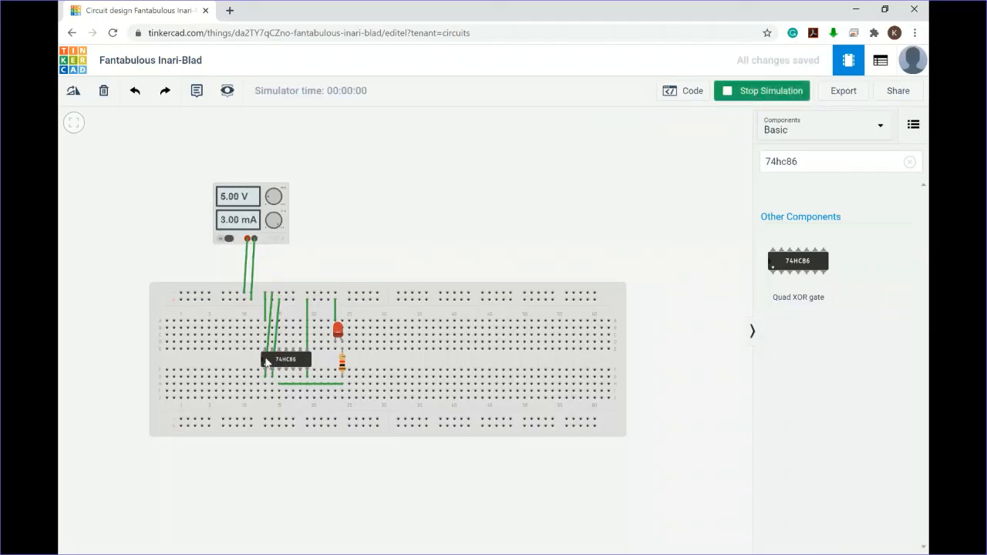